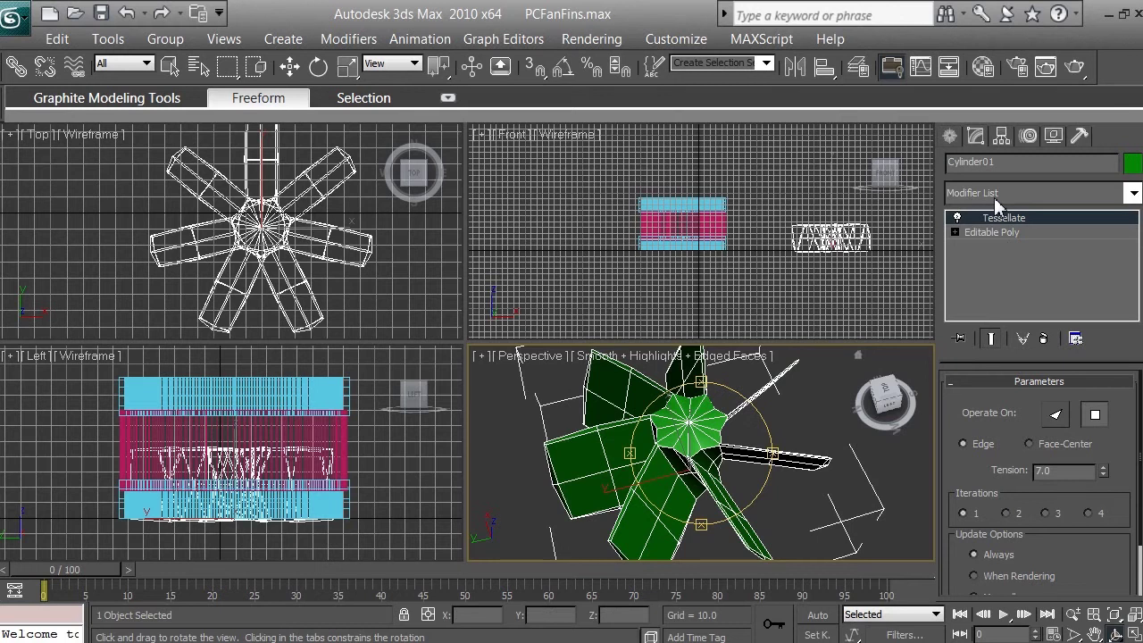
- Add a MeshSmooth modifier above Tessellate on the fan blade object
{"action": "left_click_drag", "start_coordinate": [704, 387], "coordinate": [743, 366]}
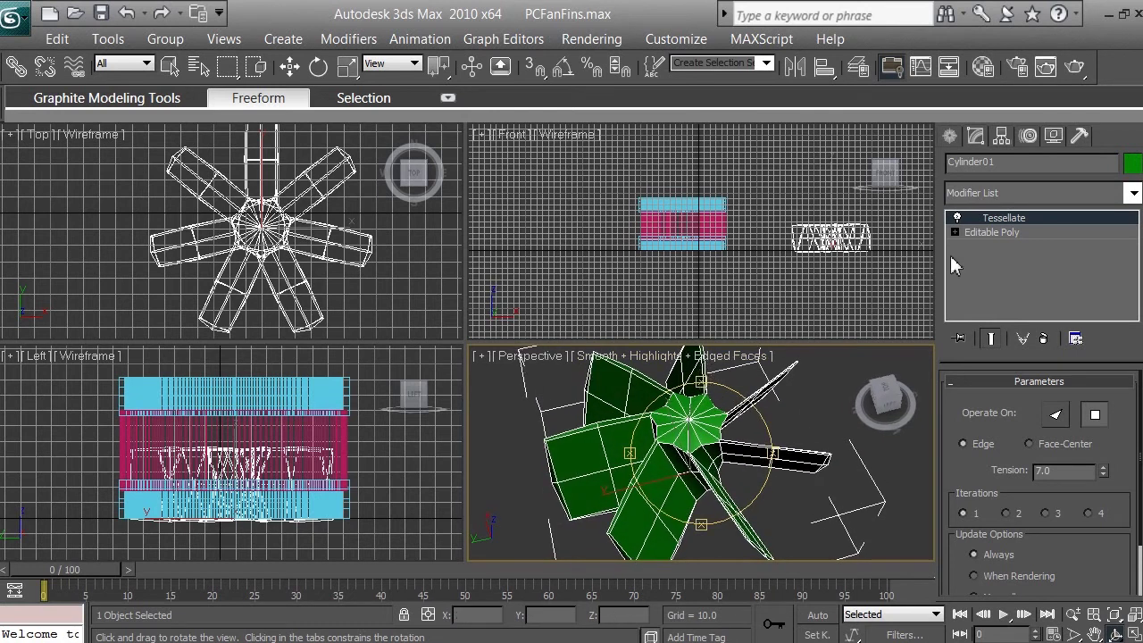
{"action": "left_click", "coordinate": [1012, 195]}
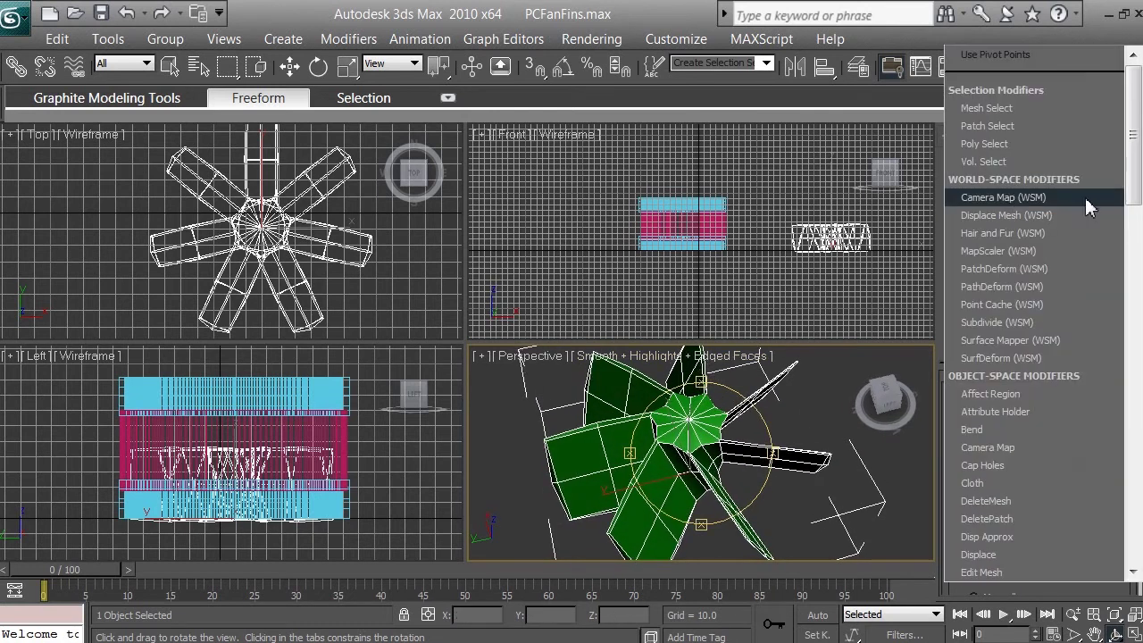
{"action": "left_click_drag", "start_coordinate": [1134, 190], "coordinate": [1131, 384]}
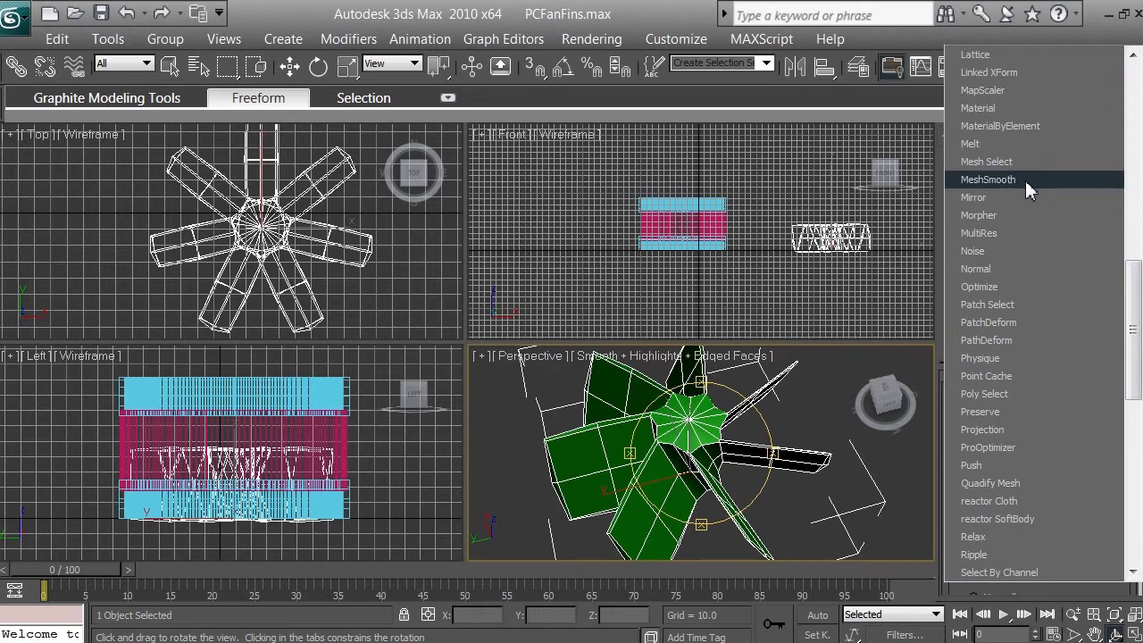
{"action": "left_click", "coordinate": [1025, 180]}
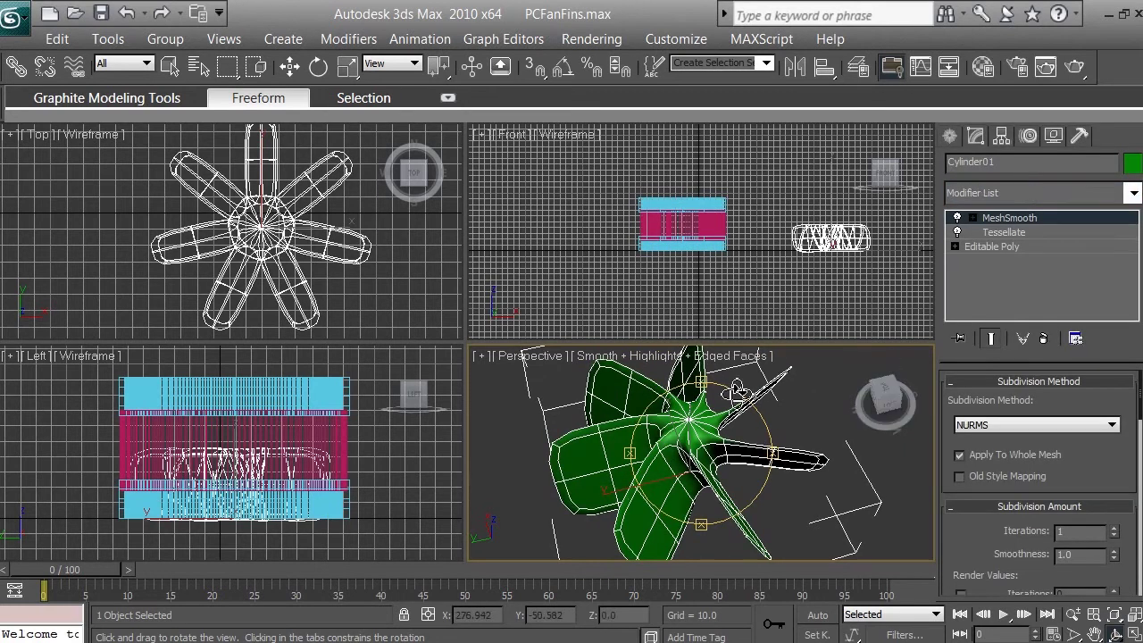
- Examine the smoothed fan blades from several angles and compare their shape with the reference photo of the red fan
{"action": "left_click_drag", "start_coordinate": [705, 383], "coordinate": [724, 397]}
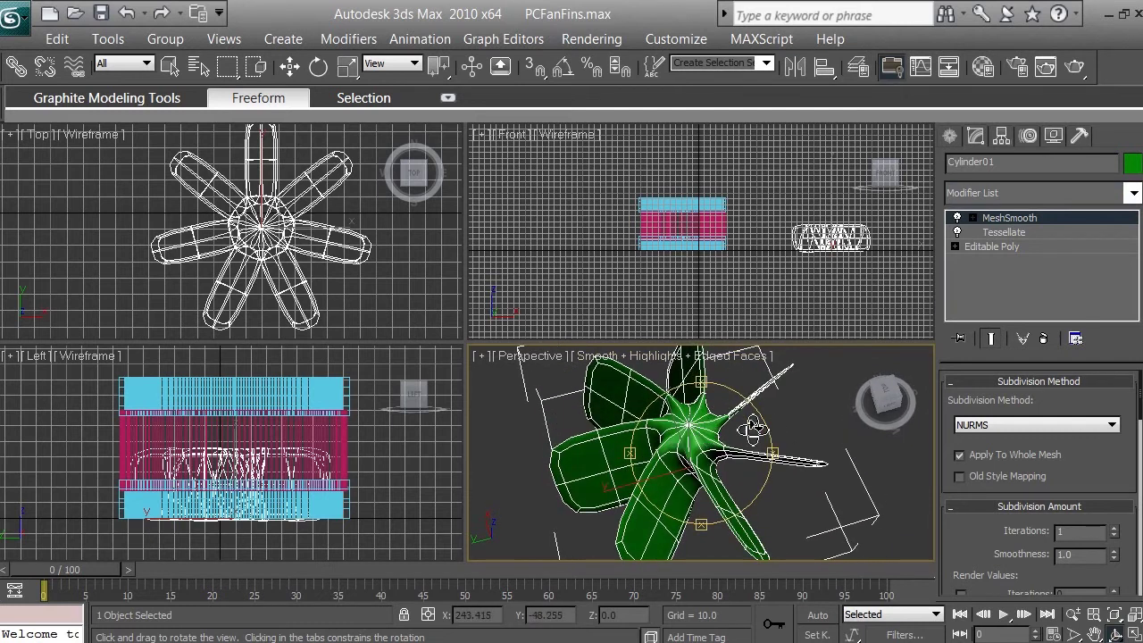
{"action": "left_click_drag", "start_coordinate": [705, 380], "coordinate": [714, 400]}
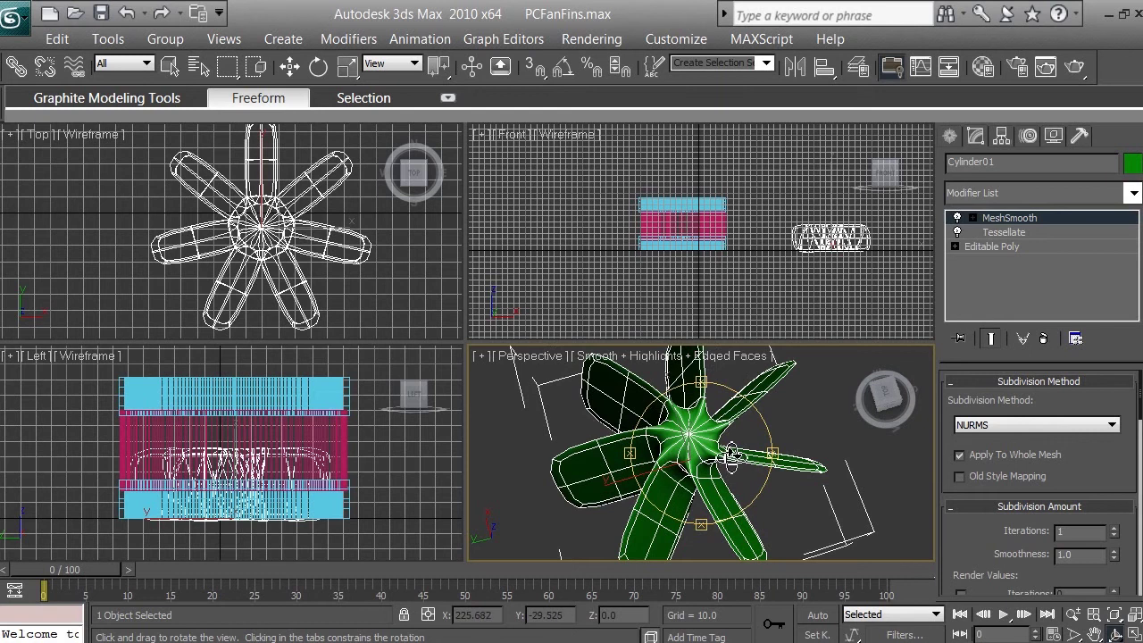
{"action": "key", "text": "alt+Tab"}
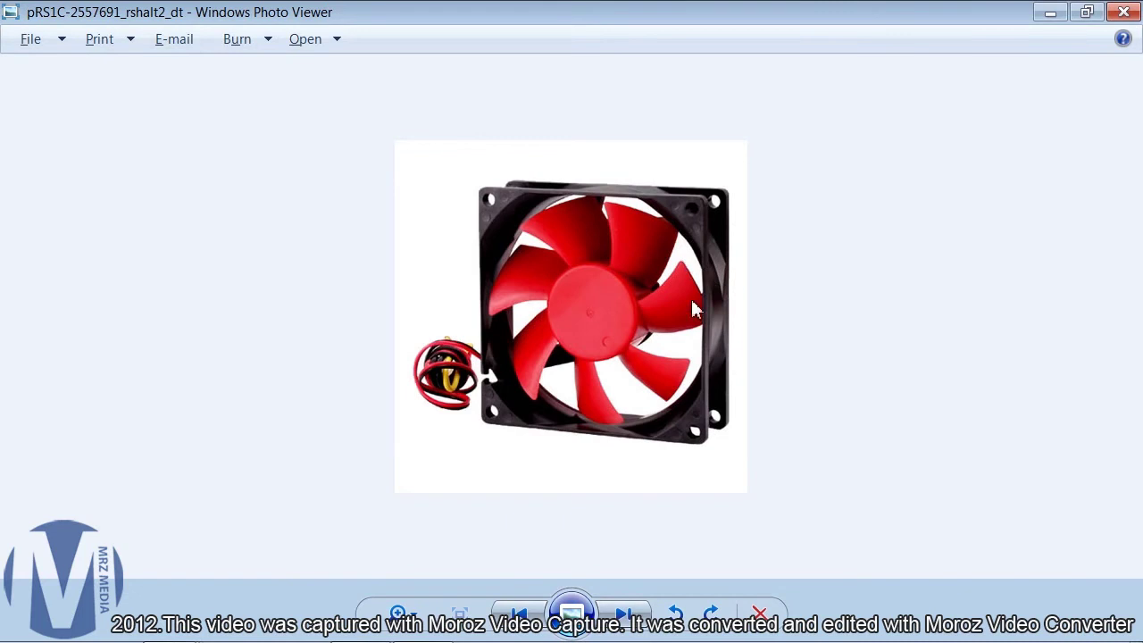
{"action": "left_click", "coordinate": [1053, 20]}
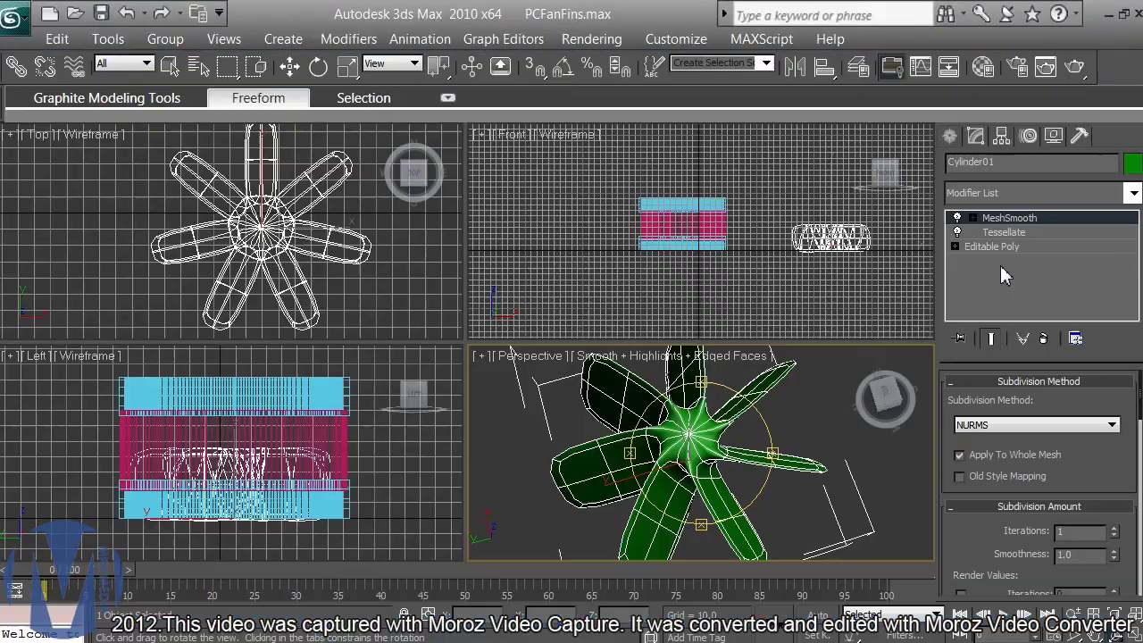
{"action": "left_click_drag", "start_coordinate": [705, 382], "coordinate": [723, 345]}
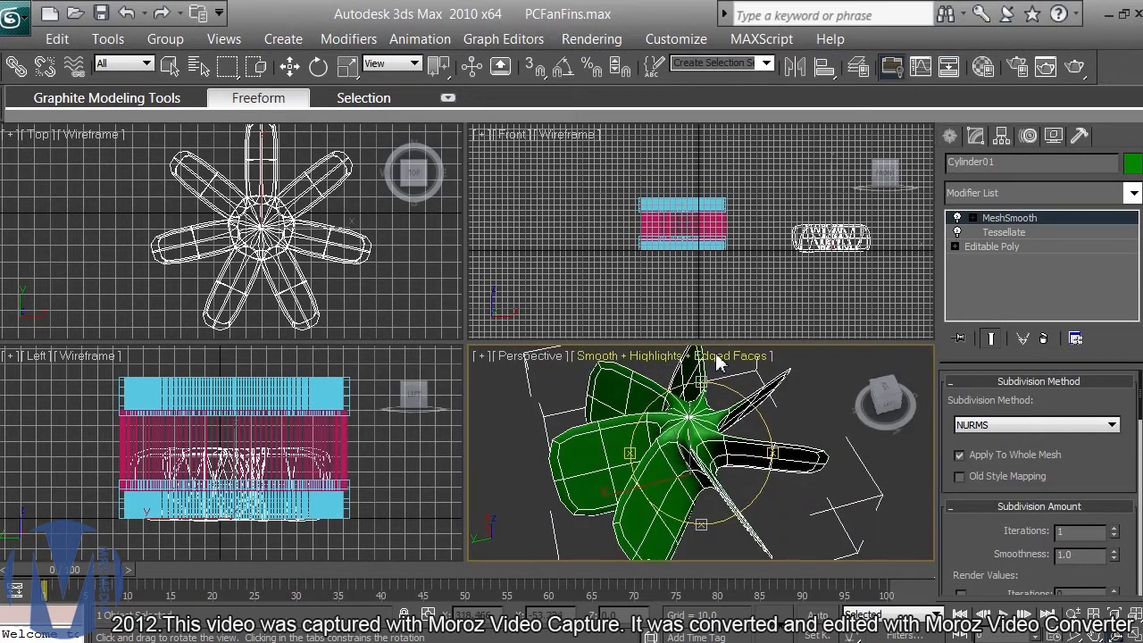
{"action": "mouse_move", "coordinate": [782, 450]}
{"action": "left_mouse_down"}
{"action": "mouse_move", "coordinate": [695, 453]}
{"action": "mouse_move", "coordinate": [777, 464]}
{"action": "left_mouse_up"}
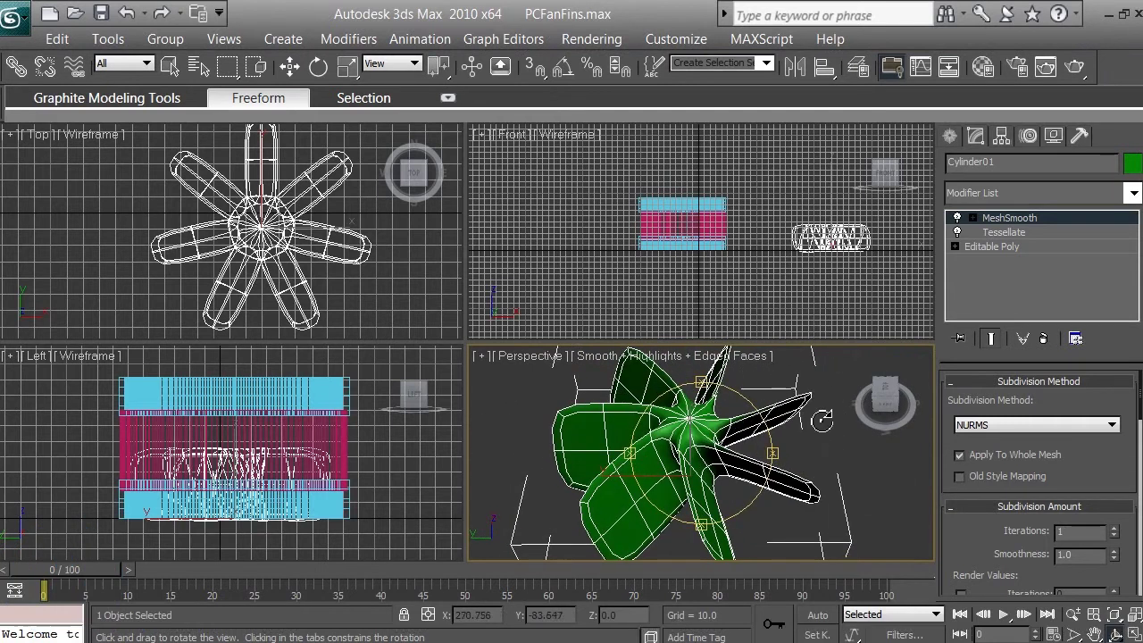
{"action": "mouse_move", "coordinate": [707, 387]}
{"action": "left_mouse_down"}
{"action": "mouse_move", "coordinate": [710, 346]}
{"action": "mouse_move", "coordinate": [713, 368]}
{"action": "left_mouse_up"}
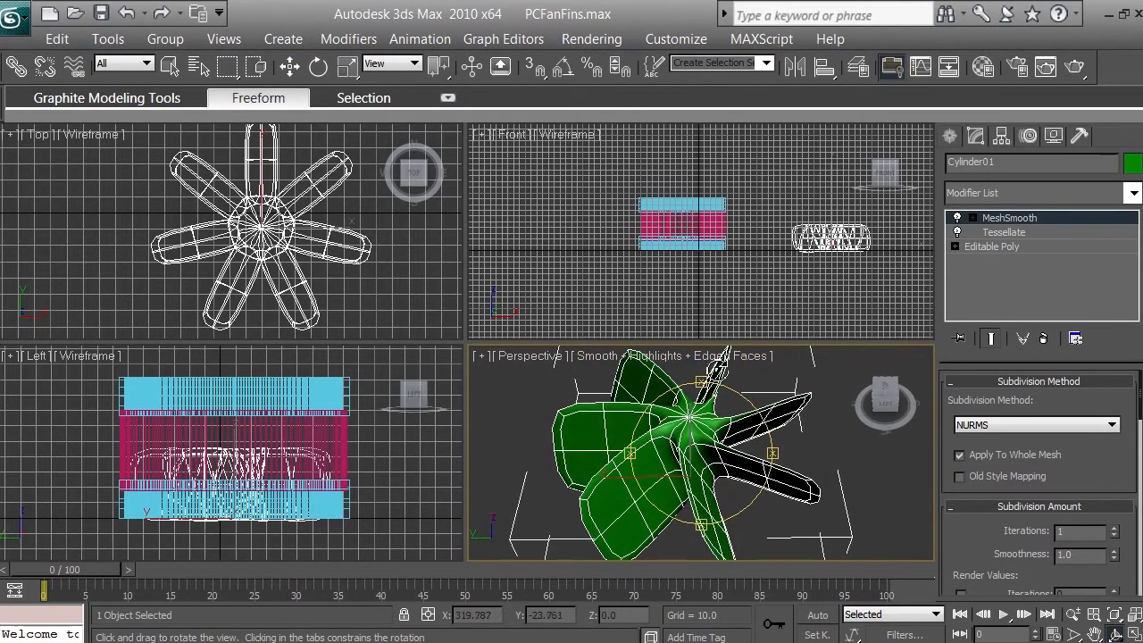
{"action": "left_click_drag", "start_coordinate": [717, 365], "coordinate": [731, 399]}
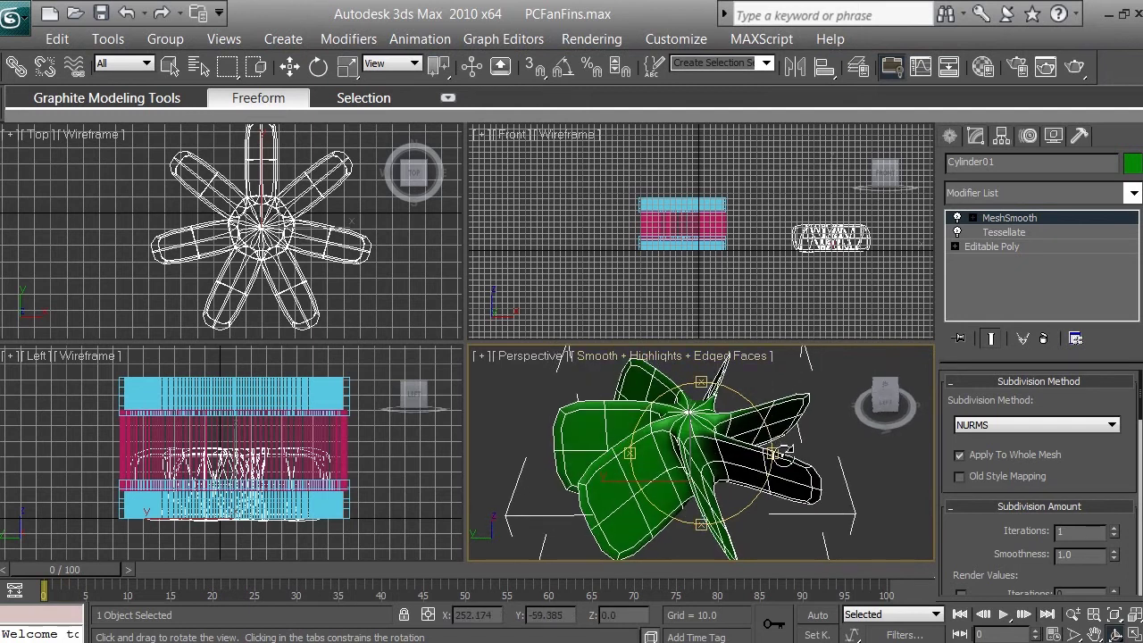
{"action": "mouse_move", "coordinate": [773, 453]}
{"action": "left_mouse_down"}
{"action": "mouse_move", "coordinate": [687, 459]}
{"action": "mouse_move", "coordinate": [766, 458]}
{"action": "left_mouse_up"}
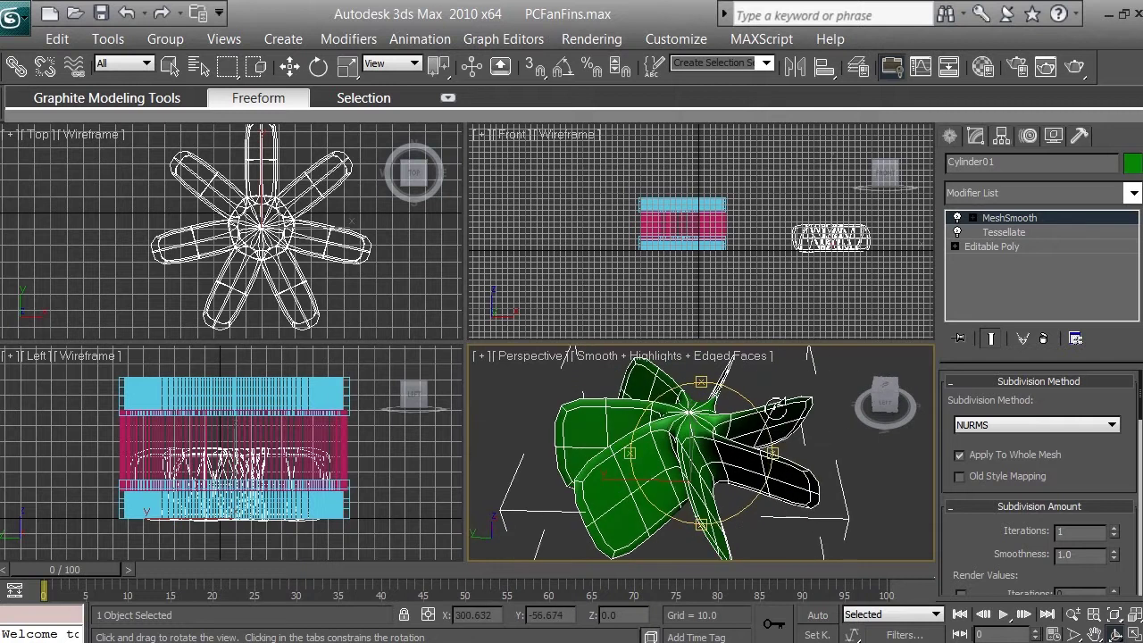
{"action": "left_click_drag", "start_coordinate": [710, 393], "coordinate": [716, 427]}
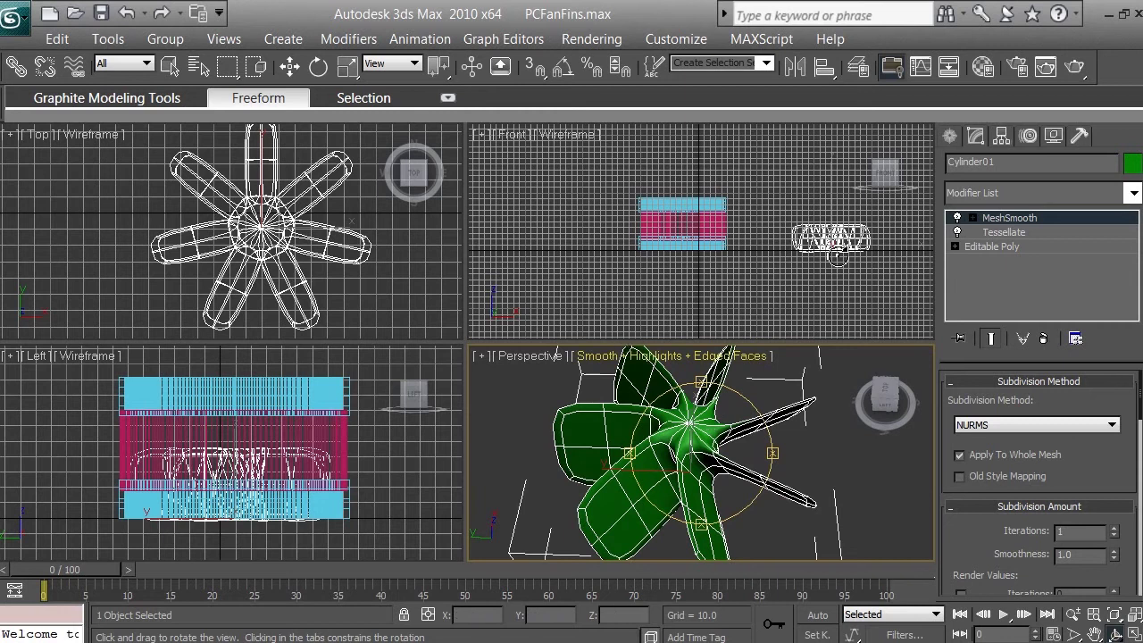
- Create a hub cylinder centred on the fan blades, with a radius of about 23 and a height of about 50
{"action": "left_click", "coordinate": [949, 137]}
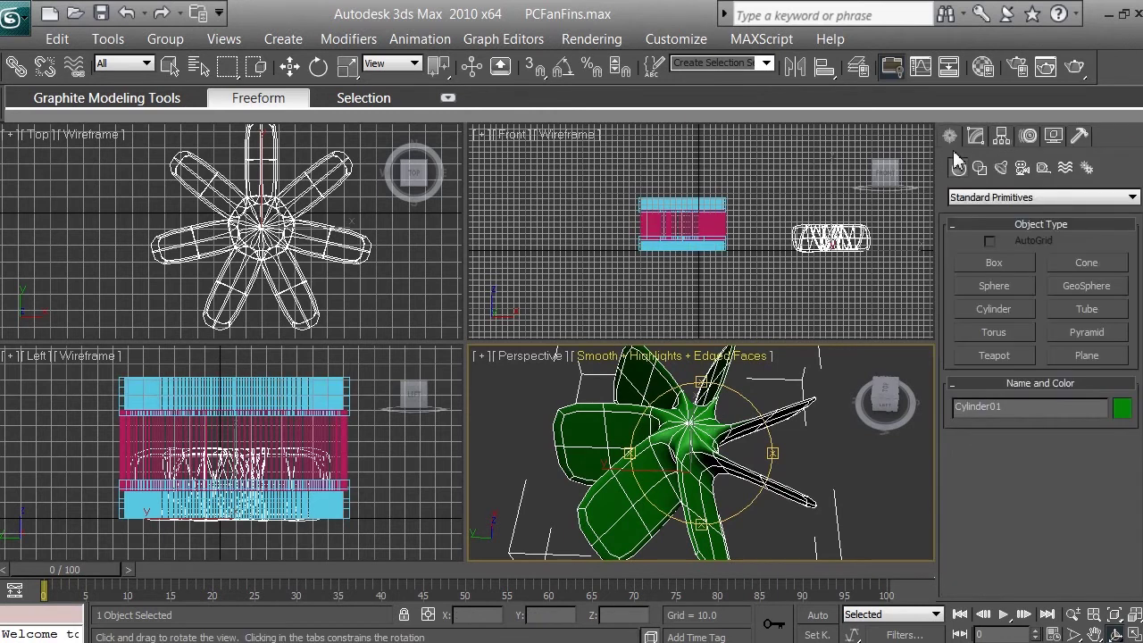
{"action": "left_click", "coordinate": [994, 309]}
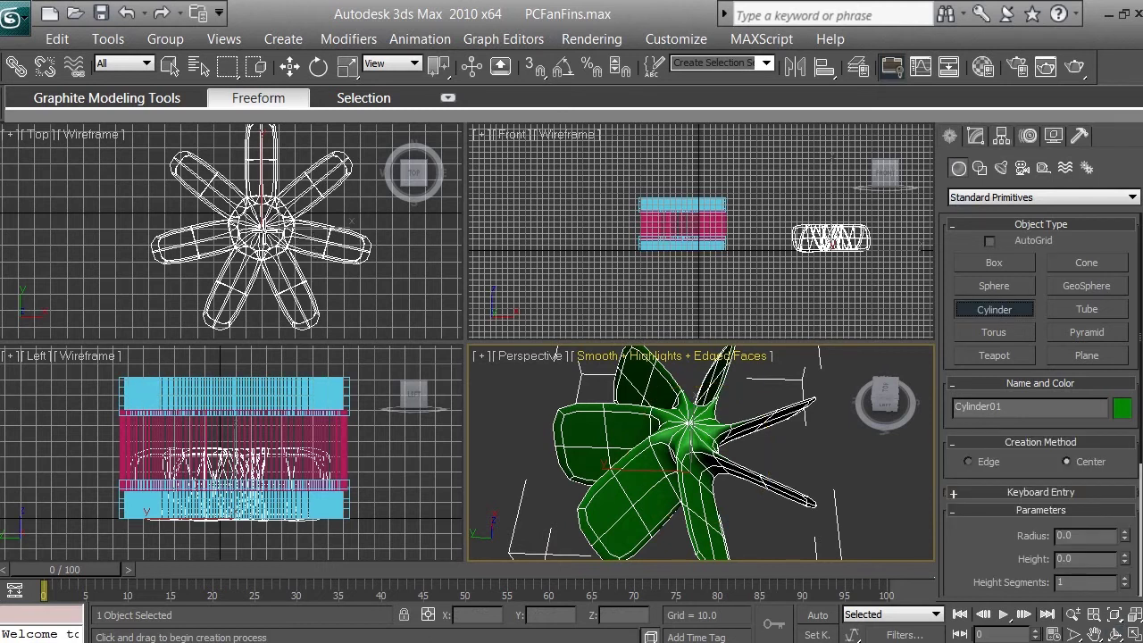
{"action": "left_click_drag", "start_coordinate": [262, 229], "coordinate": [280, 195]}
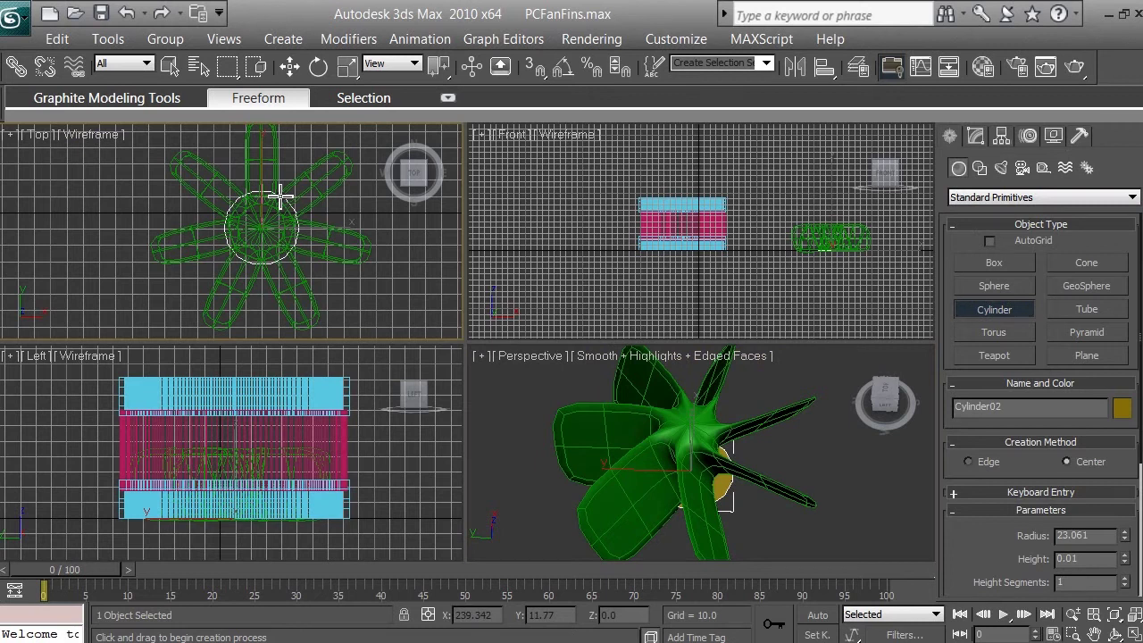
{"action": "left_click_drag", "start_coordinate": [280, 195], "coordinate": [281, 195]}
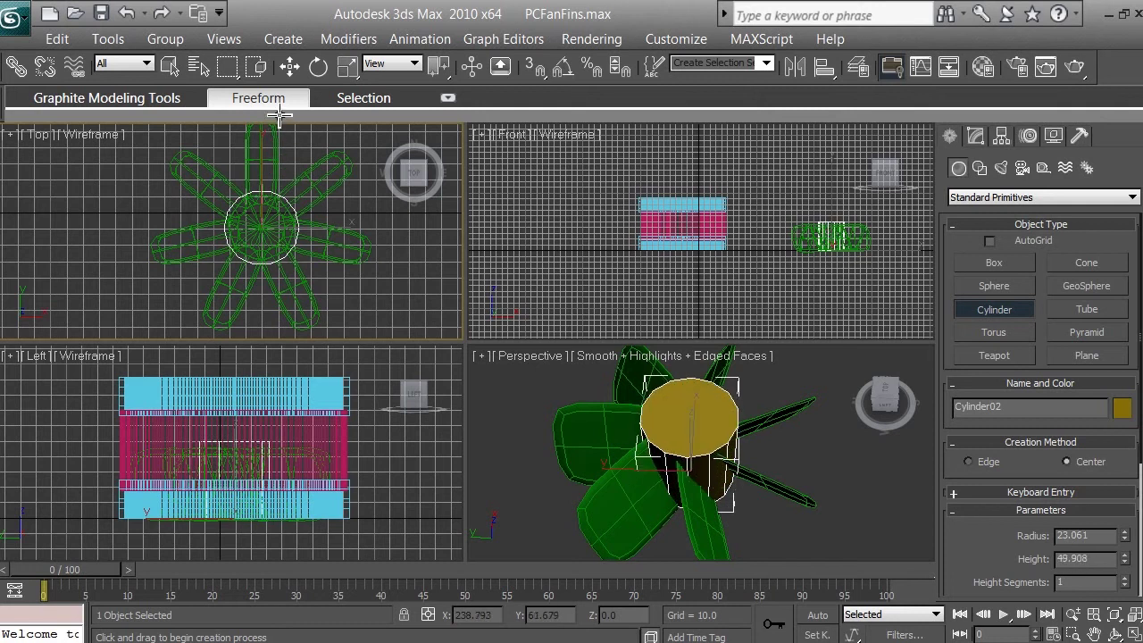
- Move the hub cylinder down to about Z -3.25 so it overlaps the full height of the blades
{"action": "left_click", "coordinate": [291, 67]}
{"action": "left_click", "coordinate": [855, 218]}
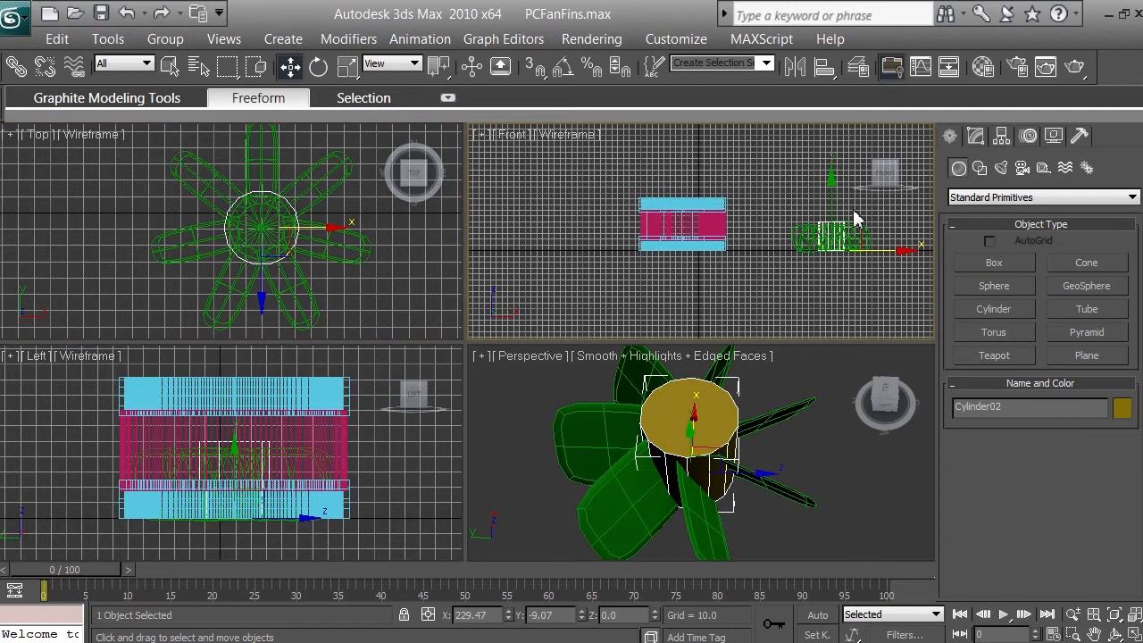
{"action": "left_click_drag", "start_coordinate": [832, 204], "coordinate": [832, 206]}
{"action": "left_click", "coordinate": [1072, 614]}
{"action": "left_click_drag", "start_coordinate": [860, 268], "coordinate": [875, 198]}
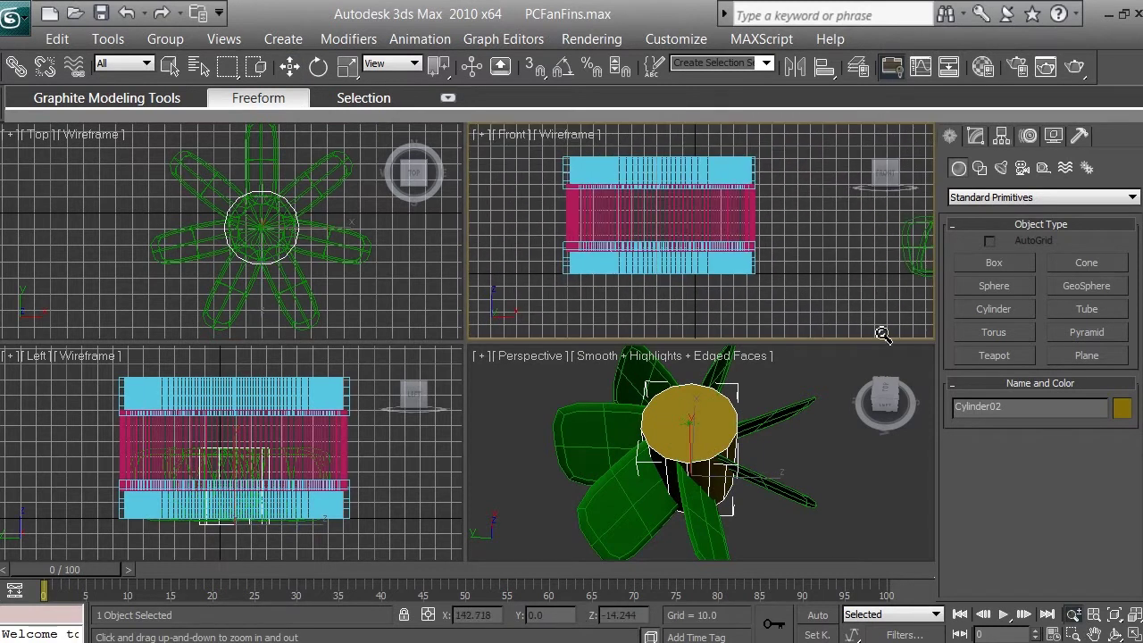
{"action": "left_click", "coordinate": [1095, 634]}
{"action": "left_click_drag", "start_coordinate": [862, 259], "coordinate": [687, 268]}
{"action": "scroll", "coordinate": [686, 259], "scroll_direction": "up", "scroll_amount": 5}
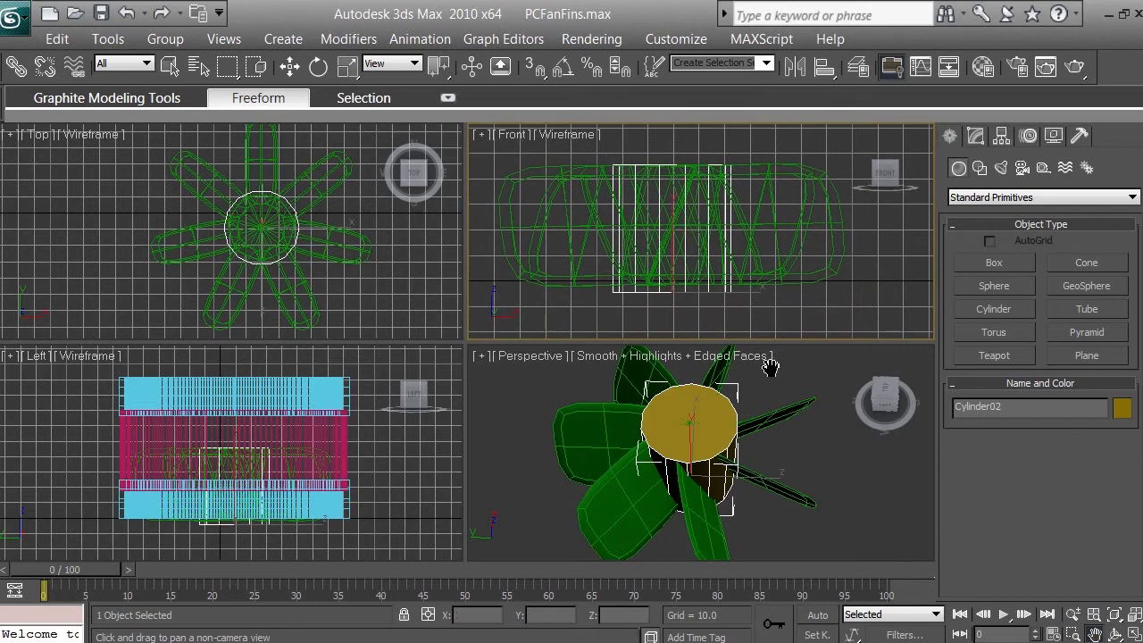
{"action": "left_click", "coordinate": [1072, 614]}
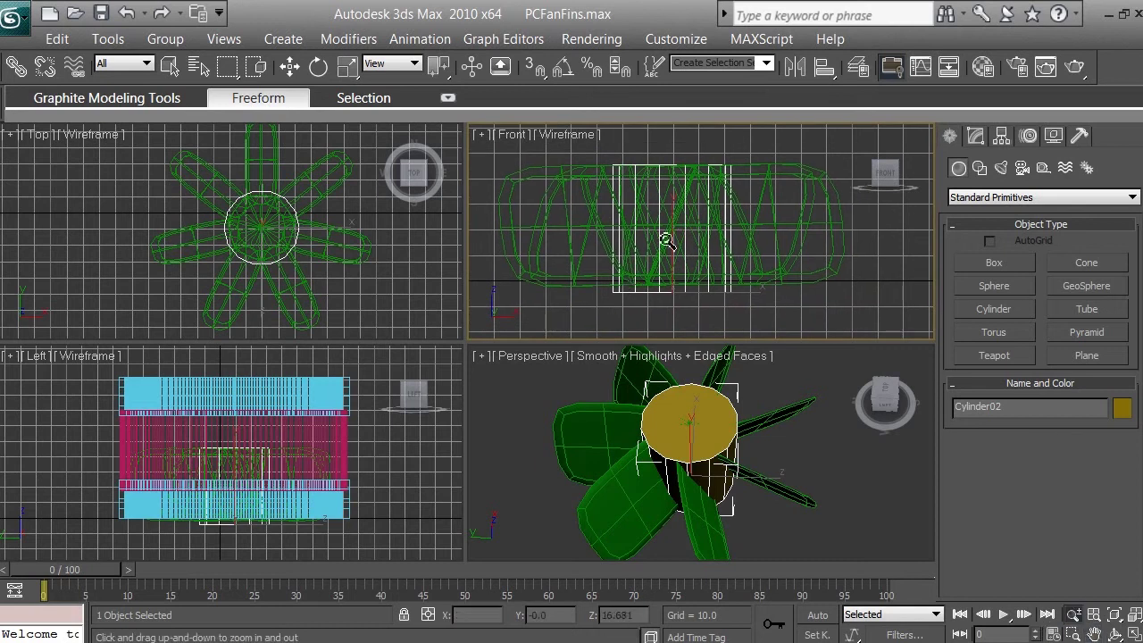
{"action": "left_click_drag", "start_coordinate": [664, 242], "coordinate": [670, 220]}
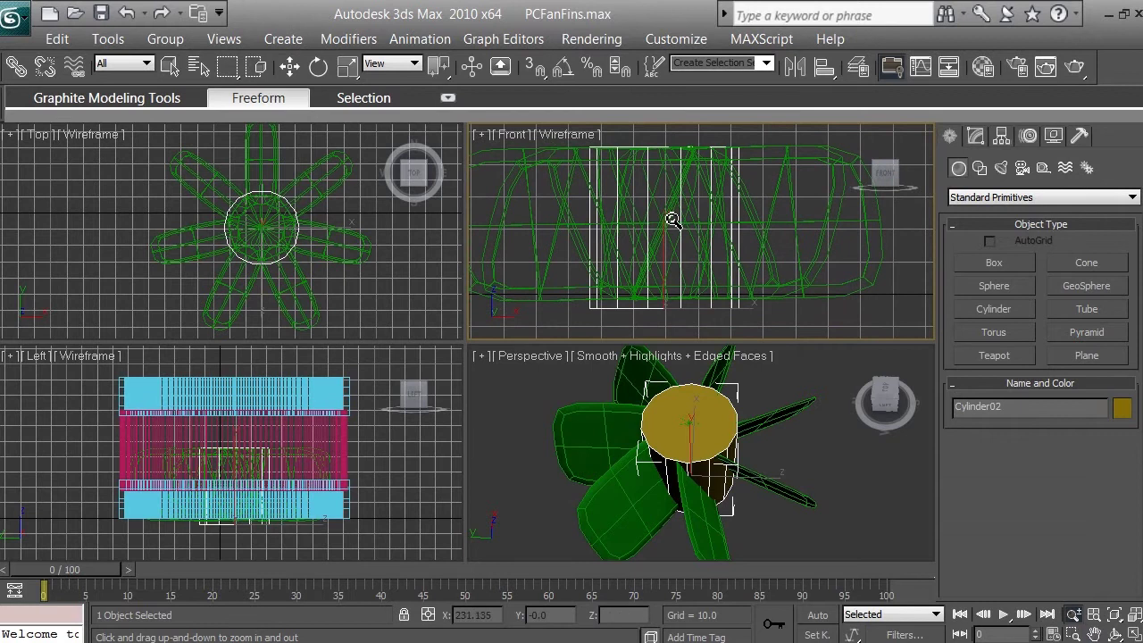
{"action": "left_click", "coordinate": [290, 67]}
{"action": "left_click_drag", "start_coordinate": [667, 240], "coordinate": [669, 235]}
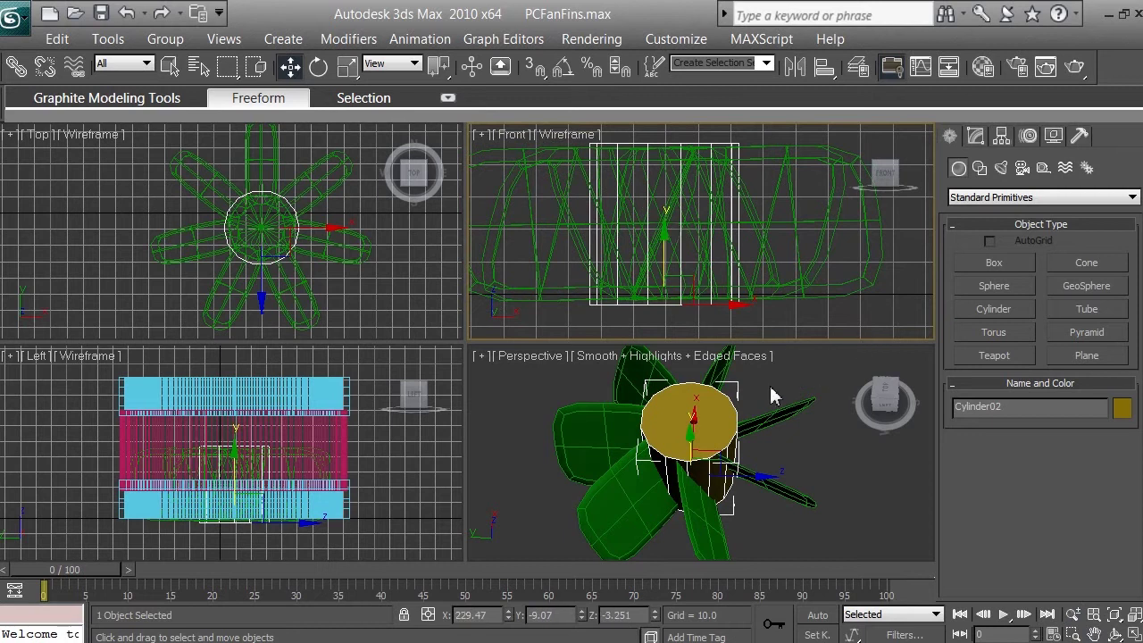
- Try to move the fan blades away from the hub cylinder along the Y axis
{"action": "left_click", "coordinate": [648, 515]}
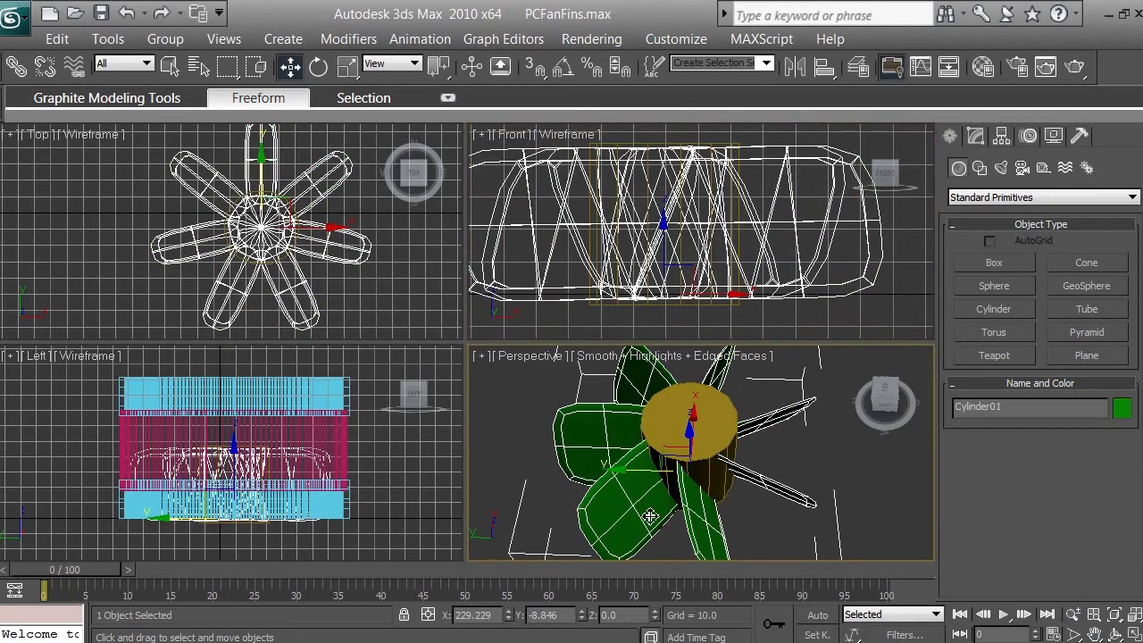
{"action": "left_click_drag", "start_coordinate": [623, 474], "coordinate": [713, 474]}
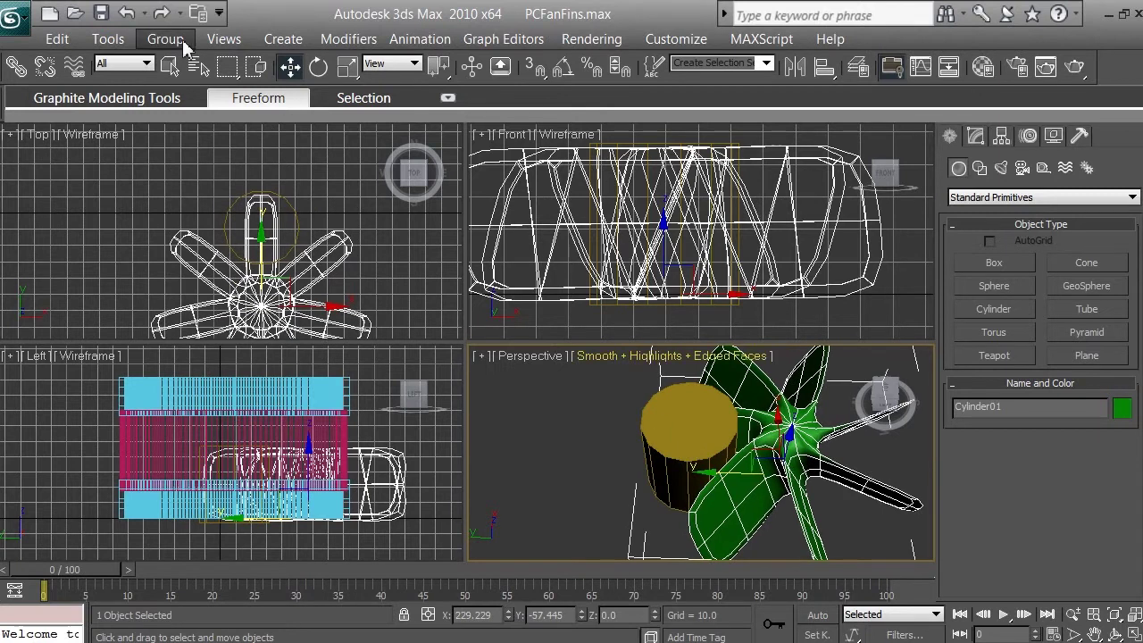
{"action": "left_click", "coordinate": [126, 13]}
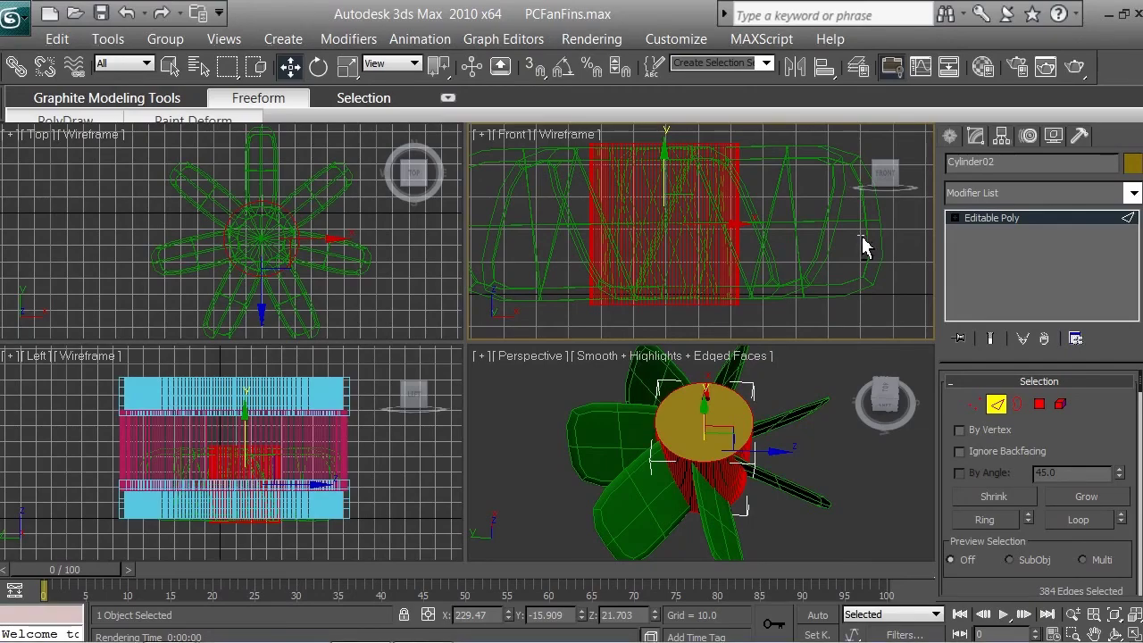
- Deselect the vertical side edges of the hub cylinder, leaving only its upper and lower rim edges selected
{"action": "left_click_drag", "start_coordinate": [861, 236], "coordinate": [669, 211]}
{"action": "left_click_drag", "start_coordinate": [576, 198], "coordinate": [540, 190]}
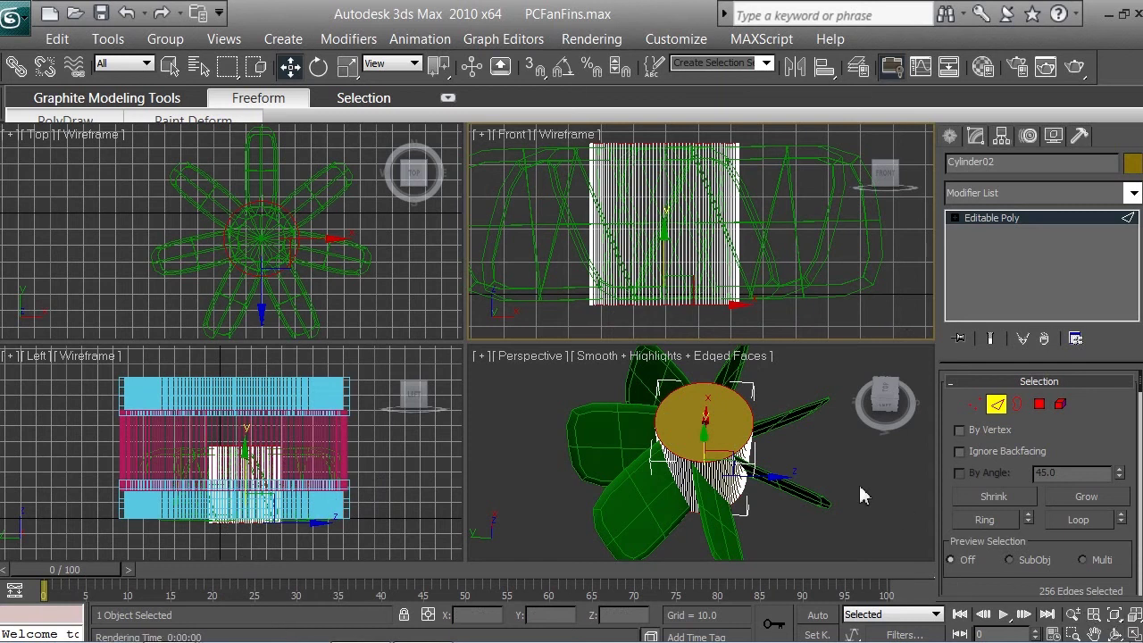
{"action": "left_click", "coordinate": [1116, 634]}
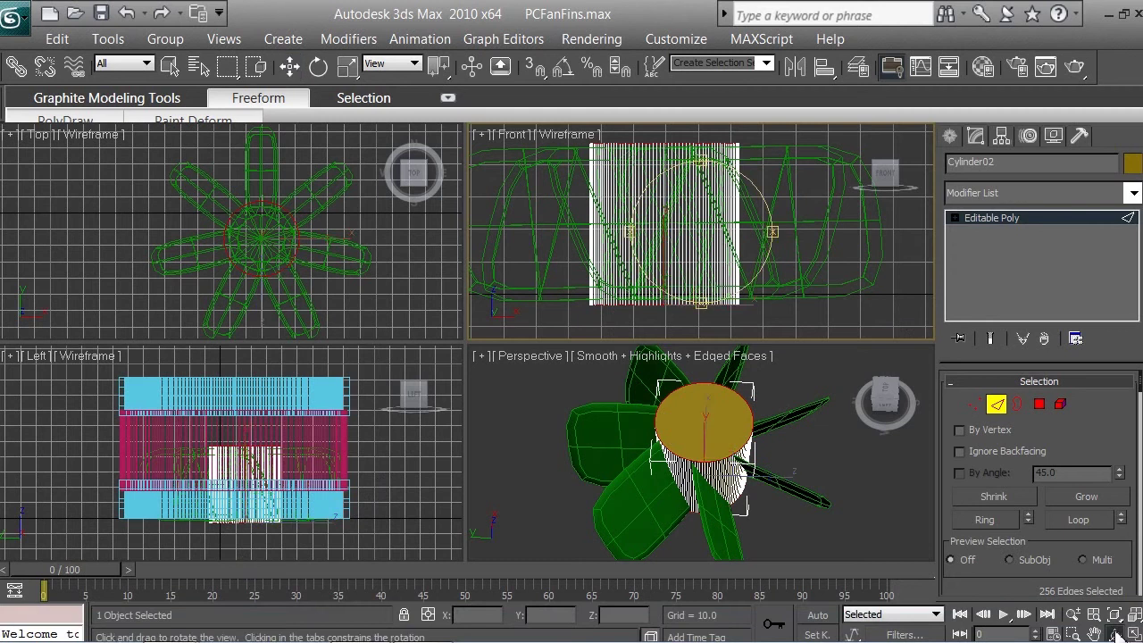
{"action": "left_click", "coordinate": [717, 408]}
{"action": "mouse_move", "coordinate": [712, 386]}
{"action": "left_mouse_down"}
{"action": "mouse_move", "coordinate": [733, 215]}
{"action": "mouse_move", "coordinate": [732, 380]}
{"action": "left_mouse_up"}
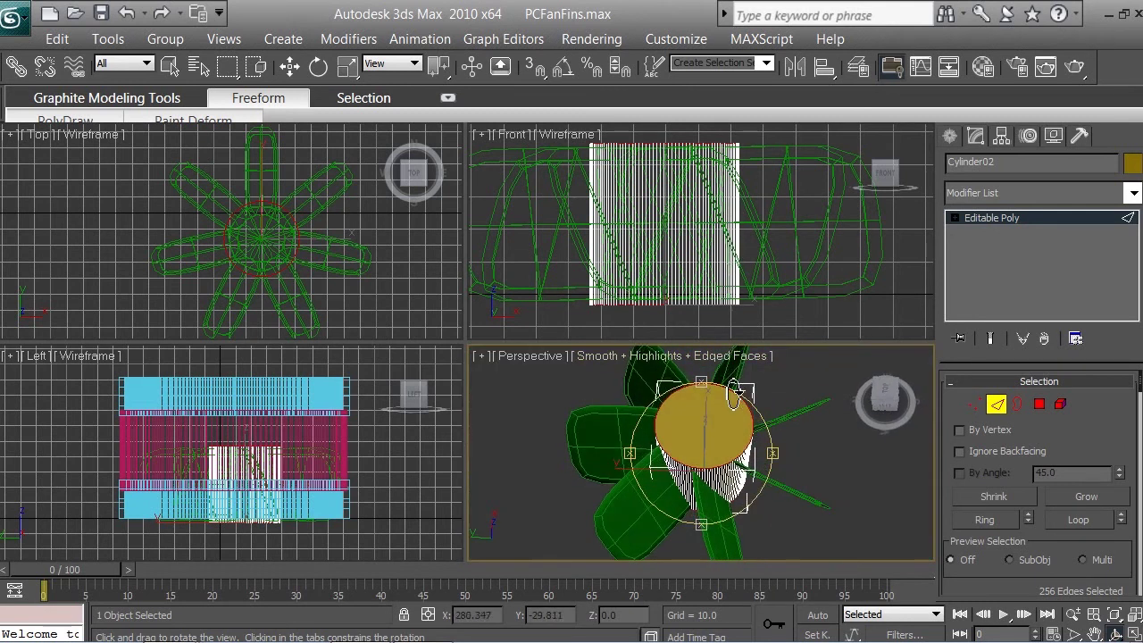
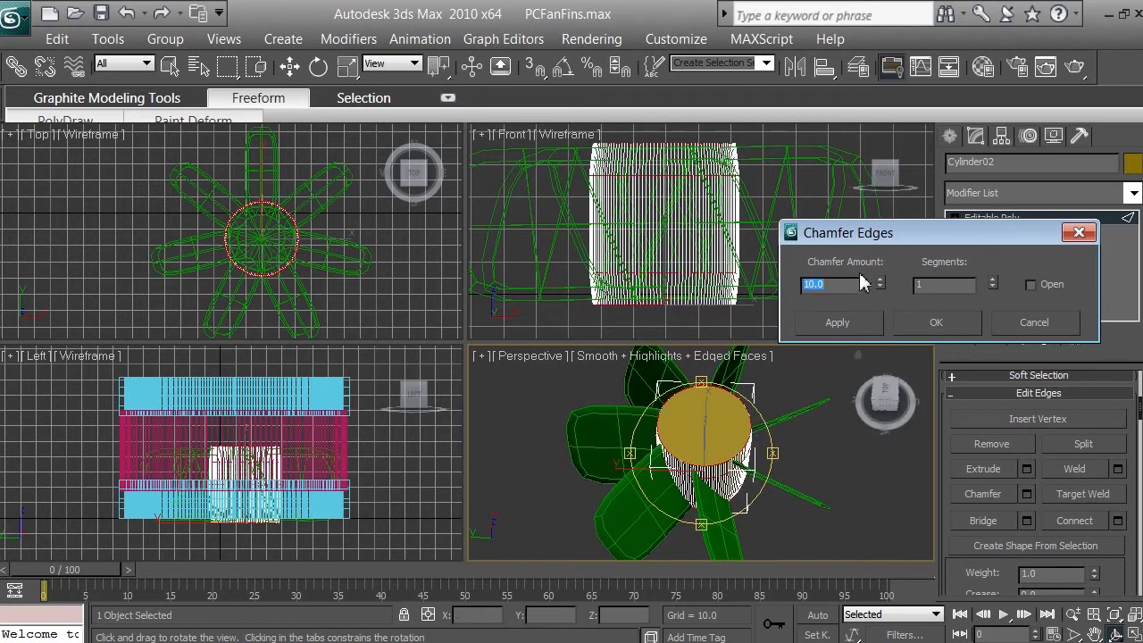
- Discard the initial chamfer preview, then chamfer the hub cylinder's selected rim edges by an amount of 2.0
{"action": "left_click", "coordinate": [1034, 323]}
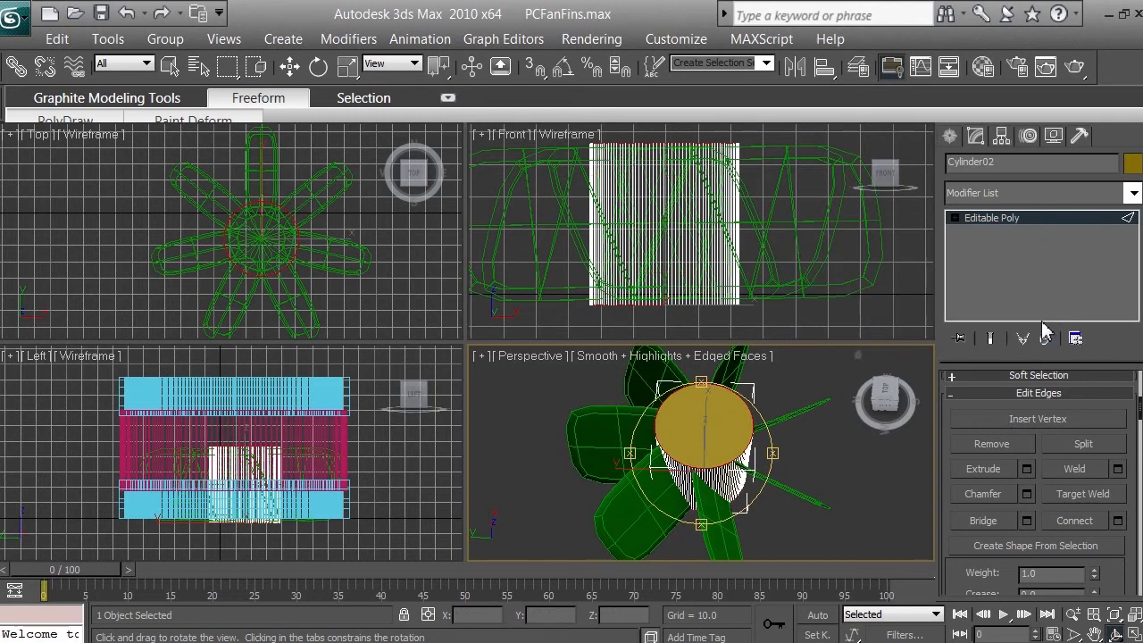
{"action": "left_click", "coordinate": [1076, 620]}
{"action": "left_click_drag", "start_coordinate": [712, 454], "coordinate": [722, 418]}
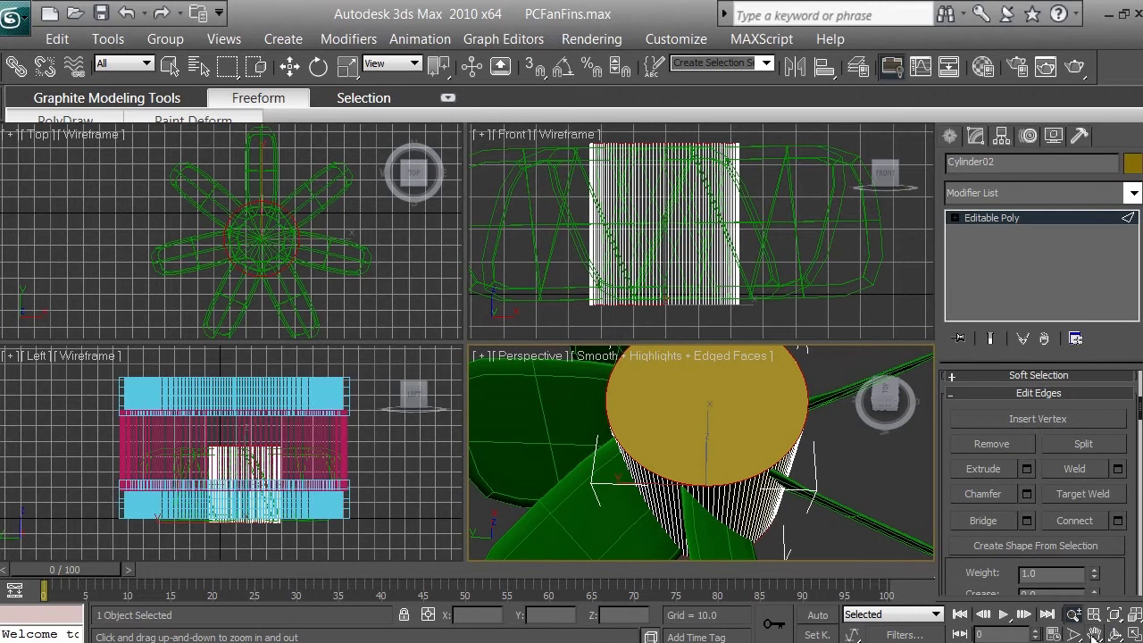
{"action": "left_click", "coordinate": [1095, 633]}
{"action": "left_click_drag", "start_coordinate": [667, 421], "coordinate": [689, 464]}
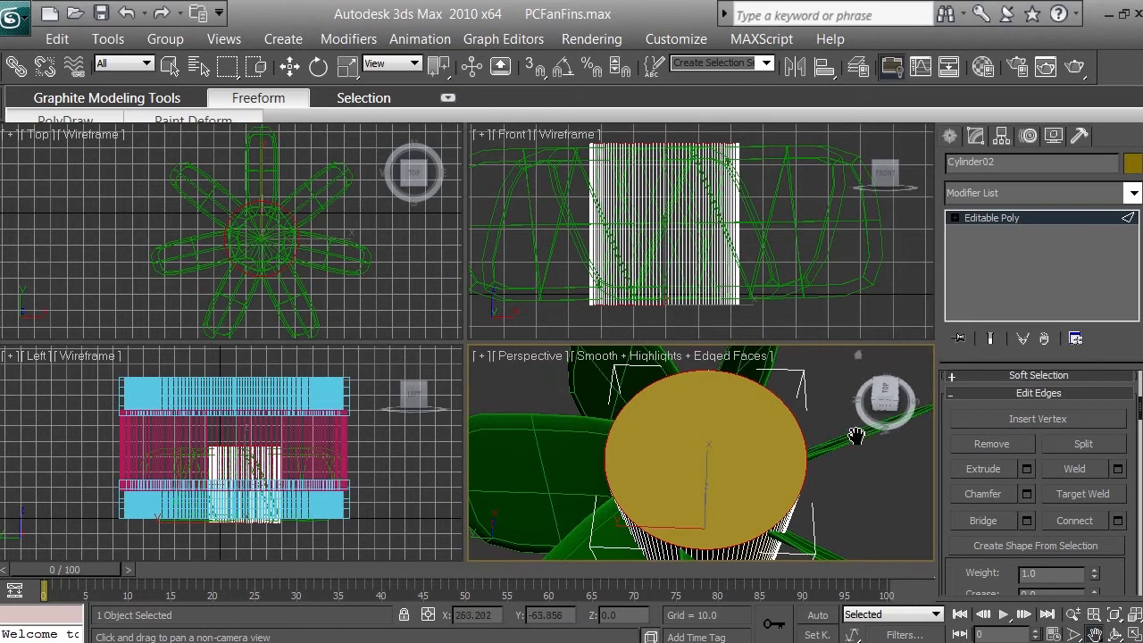
{"action": "left_click", "coordinate": [1028, 495]}
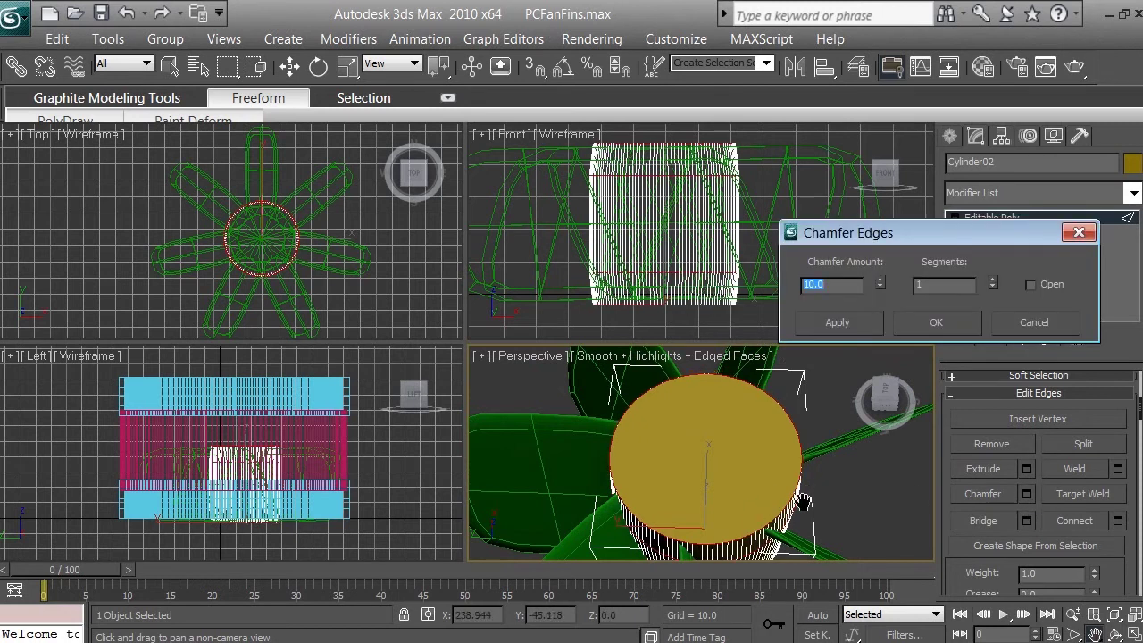
{"action": "middle_click_drag", "start_coordinate": [737, 543], "coordinate": [728, 509]}
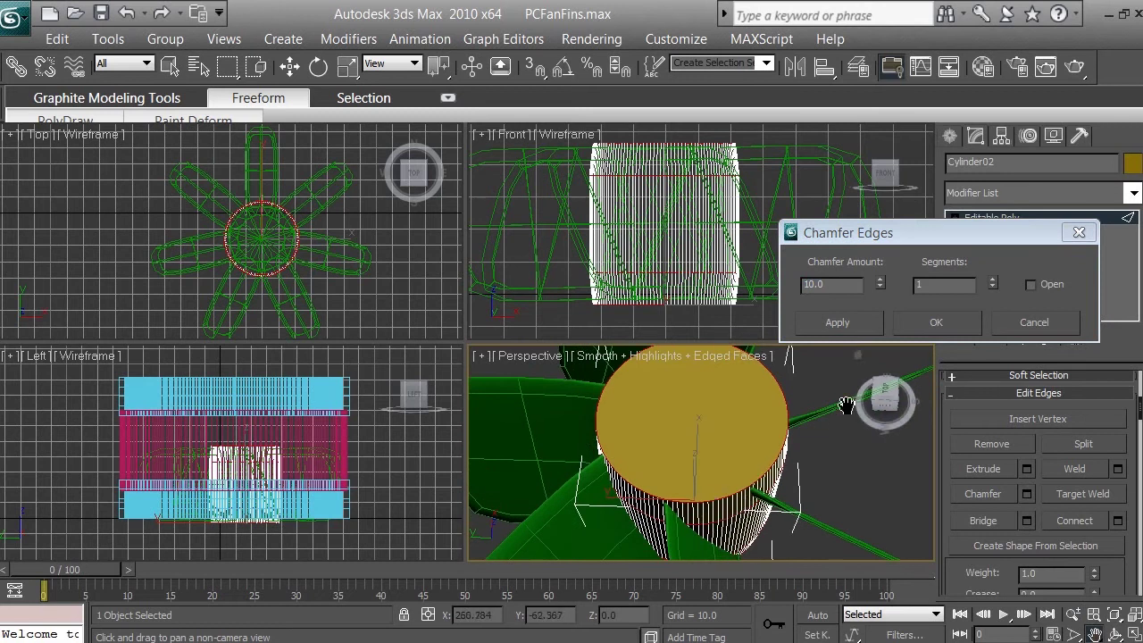
{"action": "left_click", "coordinate": [846, 290]}
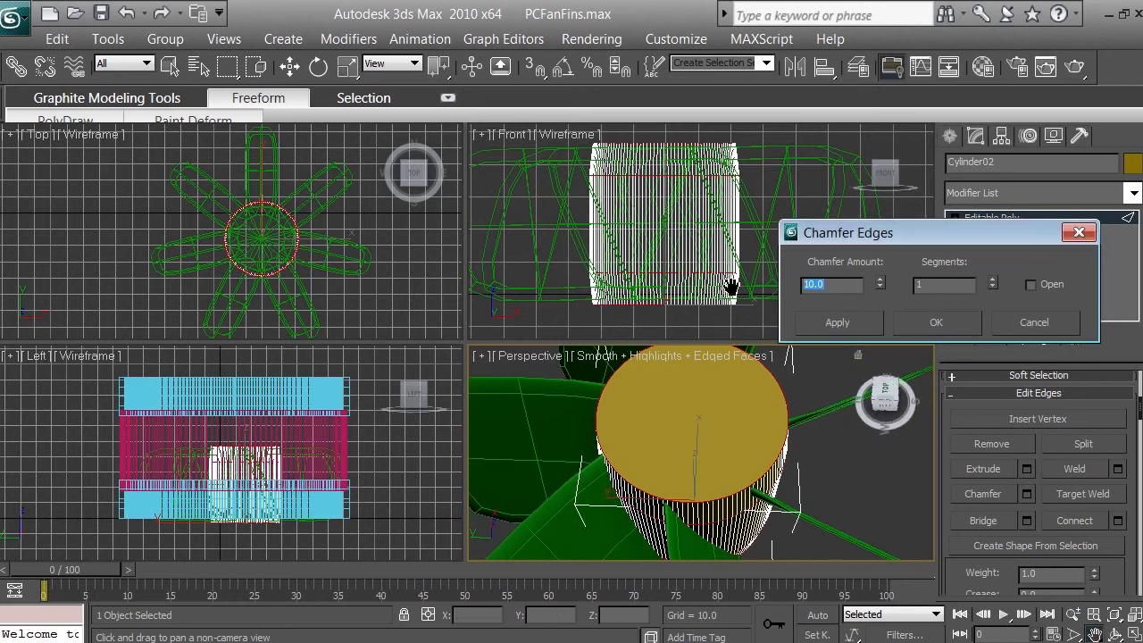
{"action": "type", "text": "2"}
{"action": "key", "text": "Return"}
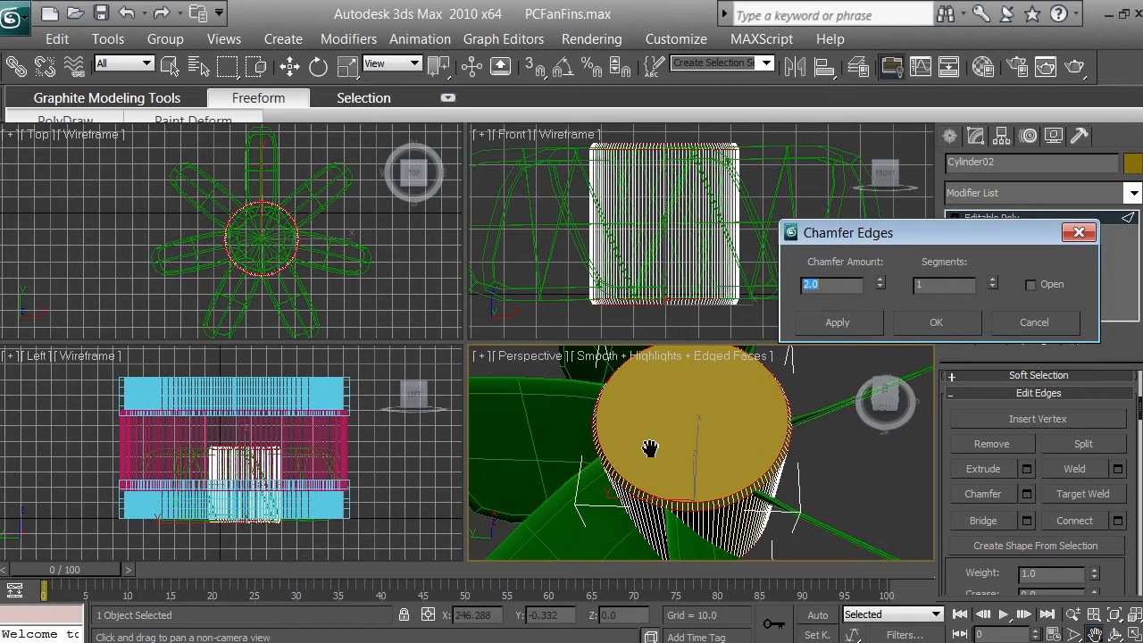
- Try 2 segments for the rim edge chamfer
{"action": "left_click", "coordinate": [944, 284]}
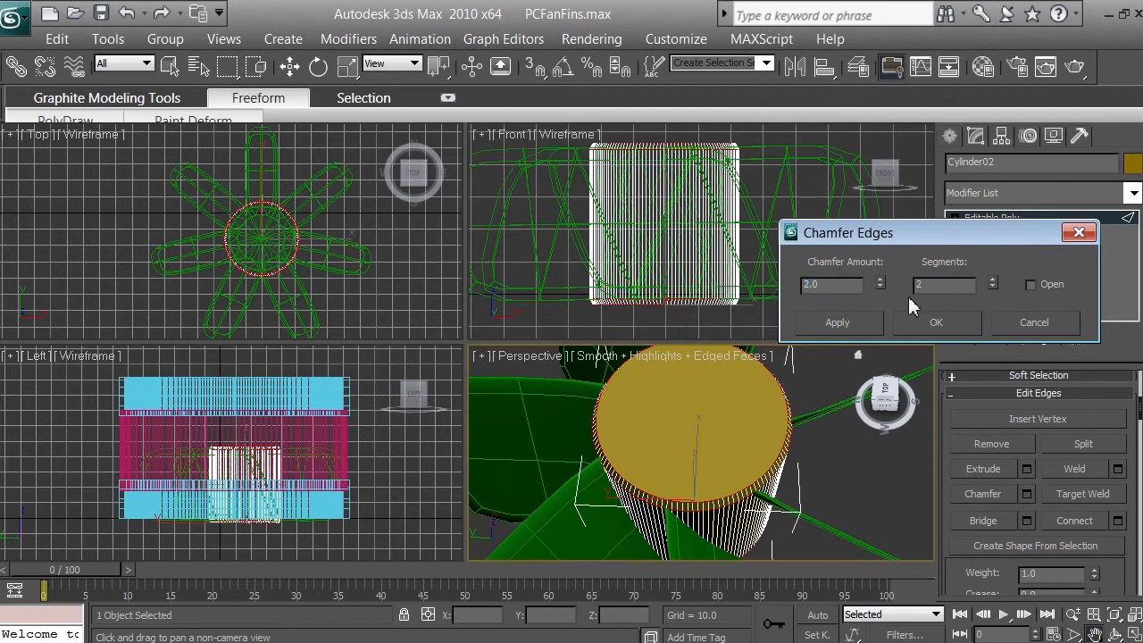
{"action": "type", "text": "2"}
{"action": "key", "text": "Return"}
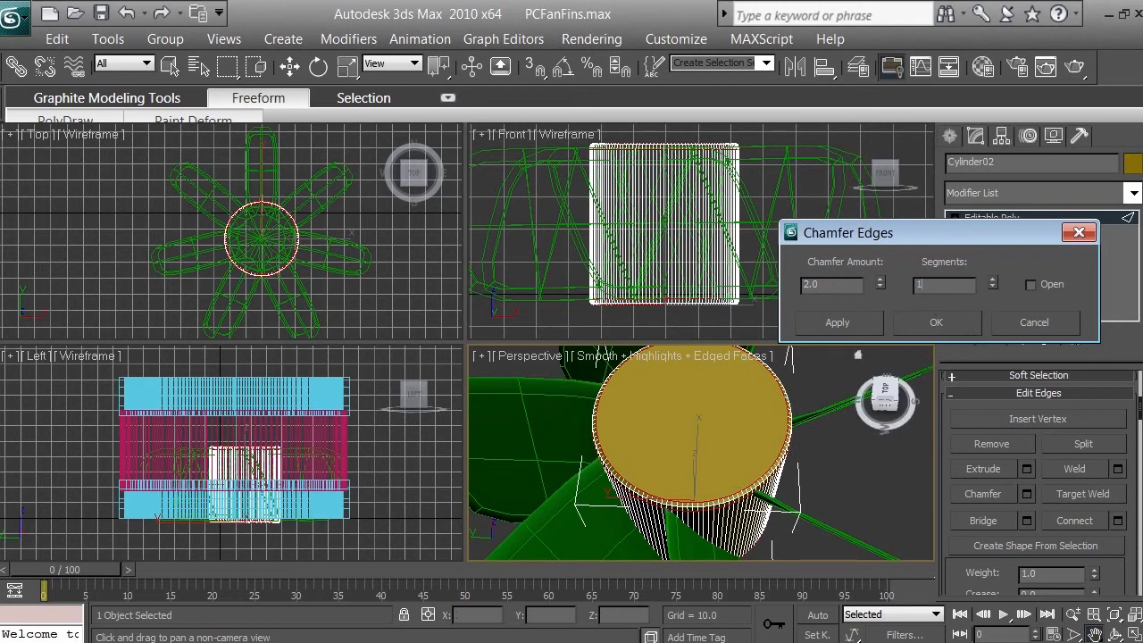
- Set the rim chamfer to 1 segment and accept the chamfer
{"action": "type", "text": "1"}
{"action": "key", "text": "Return"}
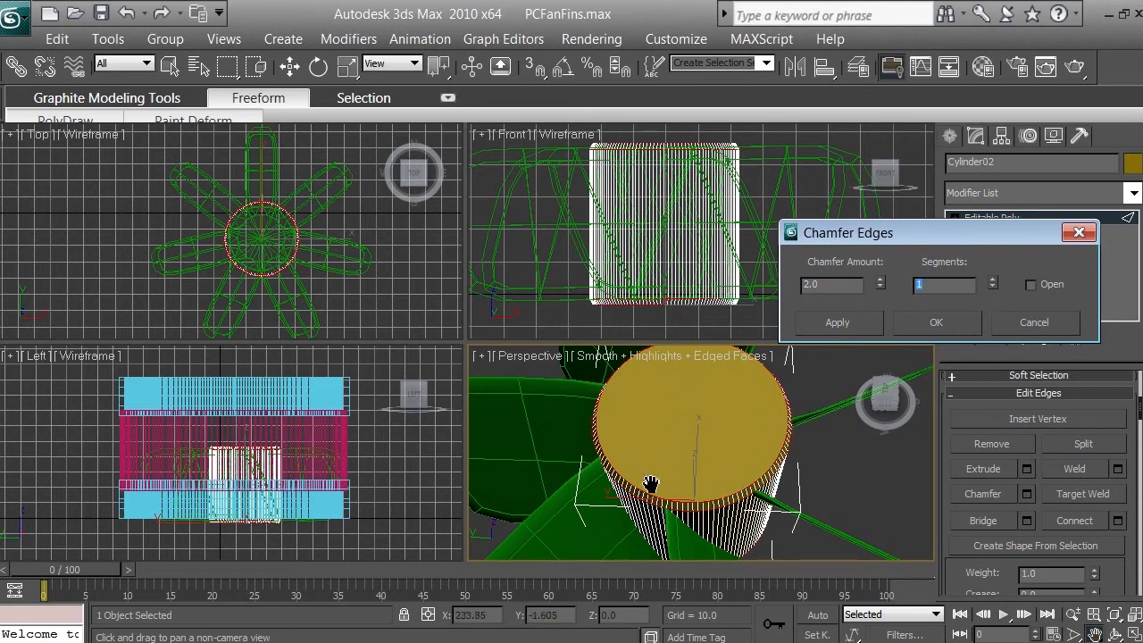
{"action": "left_click", "coordinate": [936, 323]}
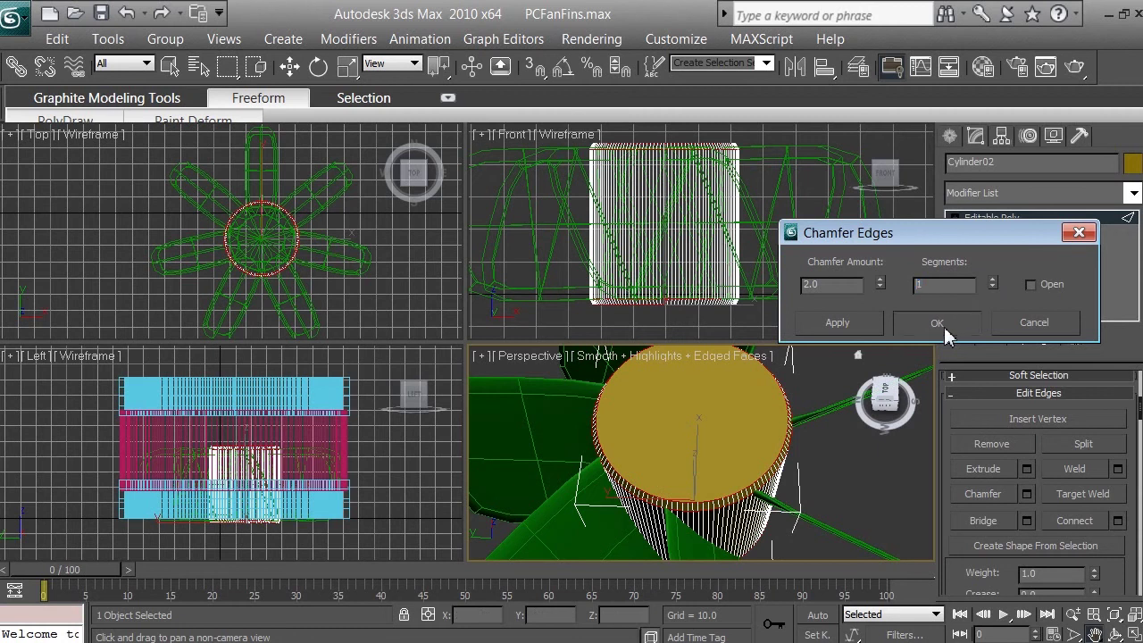
- Select both circular cap polygons of the hub cylinder, the upper one and the lower one
{"action": "left_click", "coordinate": [1118, 633]}
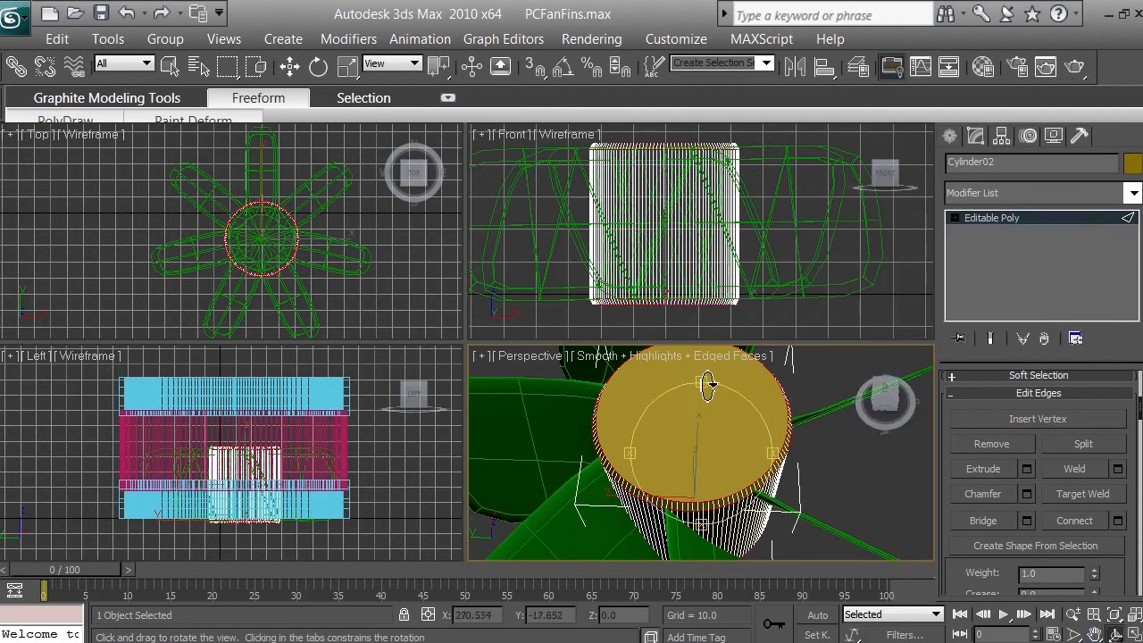
{"action": "left_click_drag", "start_coordinate": [708, 386], "coordinate": [723, 411]}
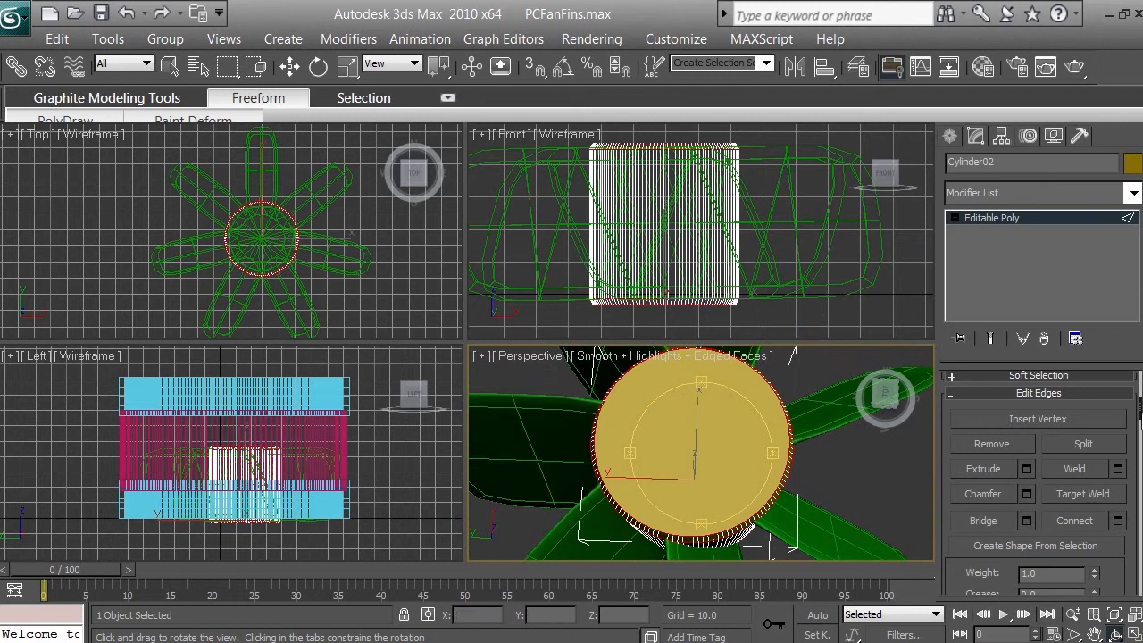
{"action": "scroll", "coordinate": [1042, 483], "scroll_direction": "up", "scroll_amount": 4}
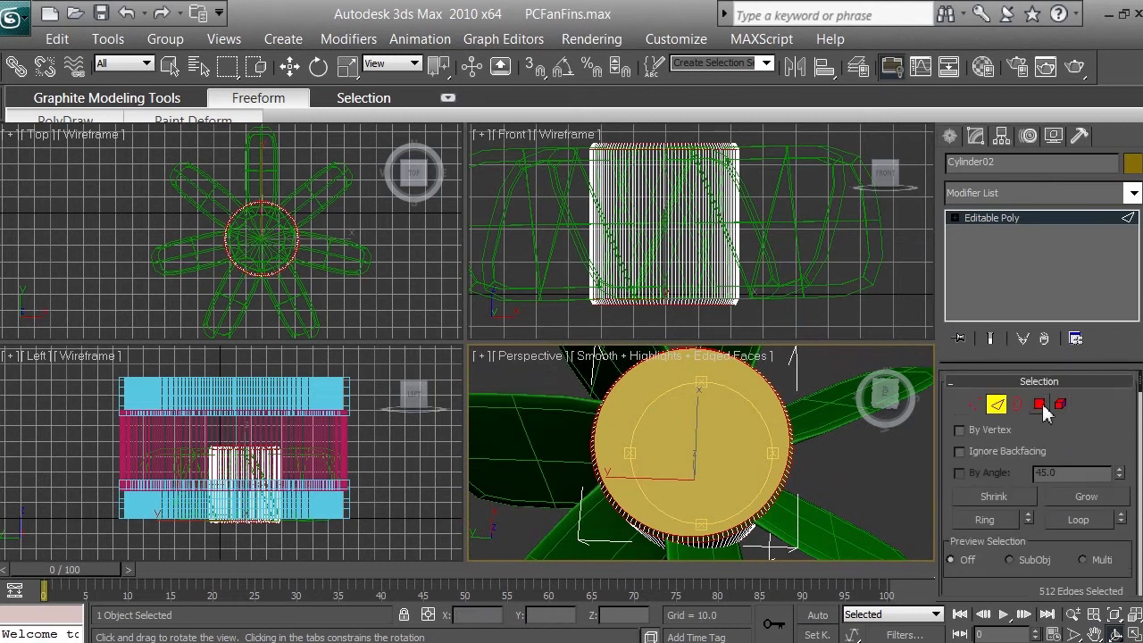
{"action": "left_click", "coordinate": [1041, 405]}
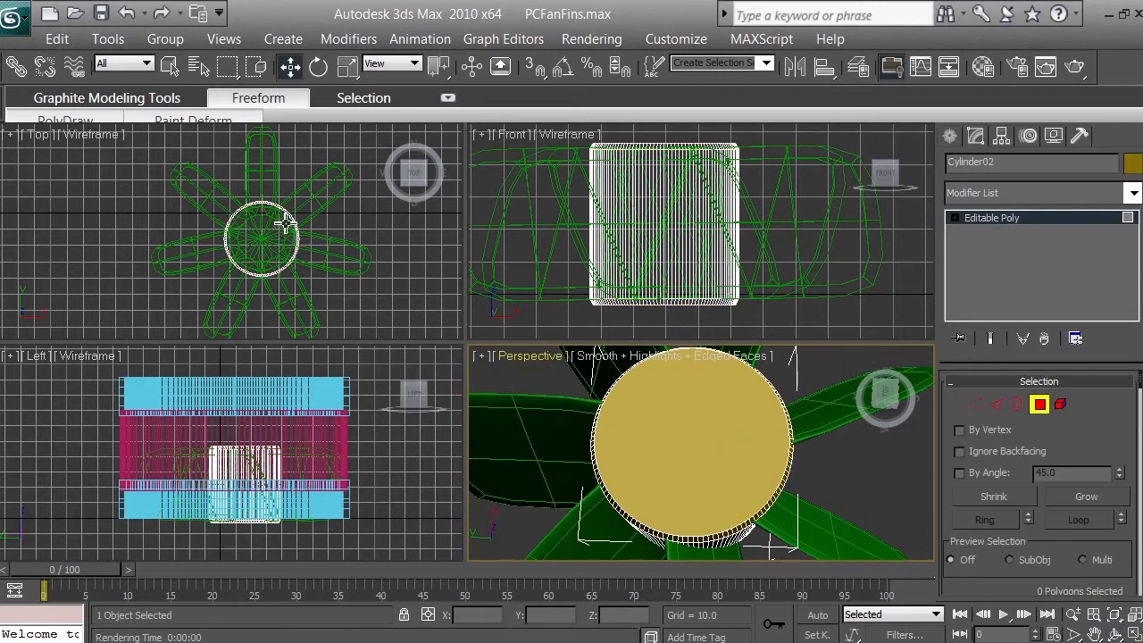
{"action": "left_click", "coordinate": [726, 450]}
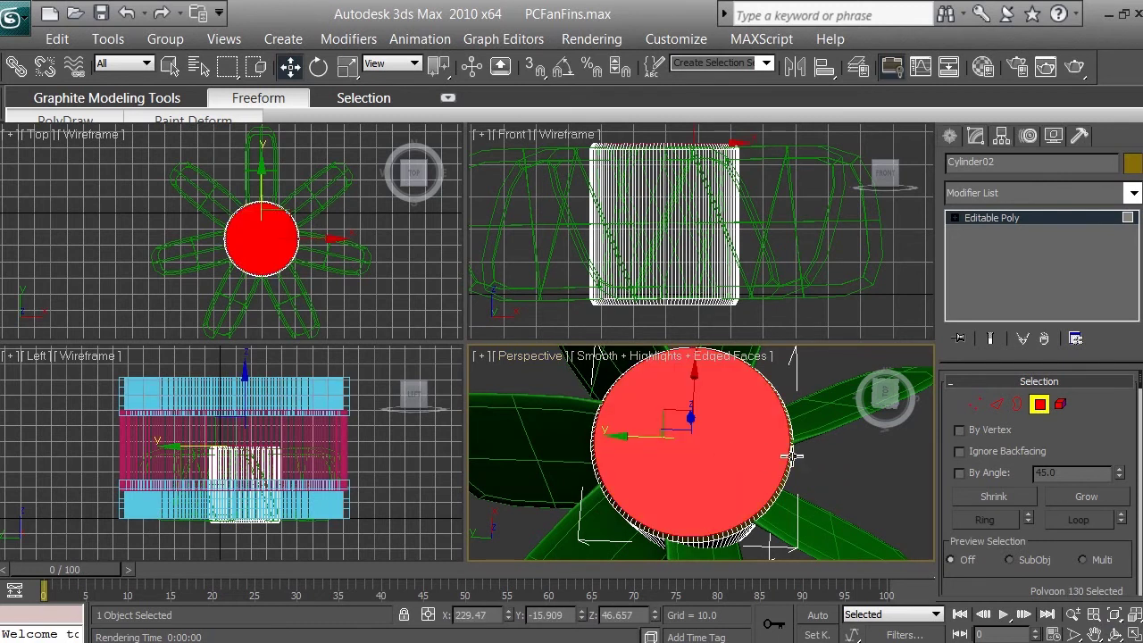
{"action": "left_click", "coordinate": [1117, 634]}
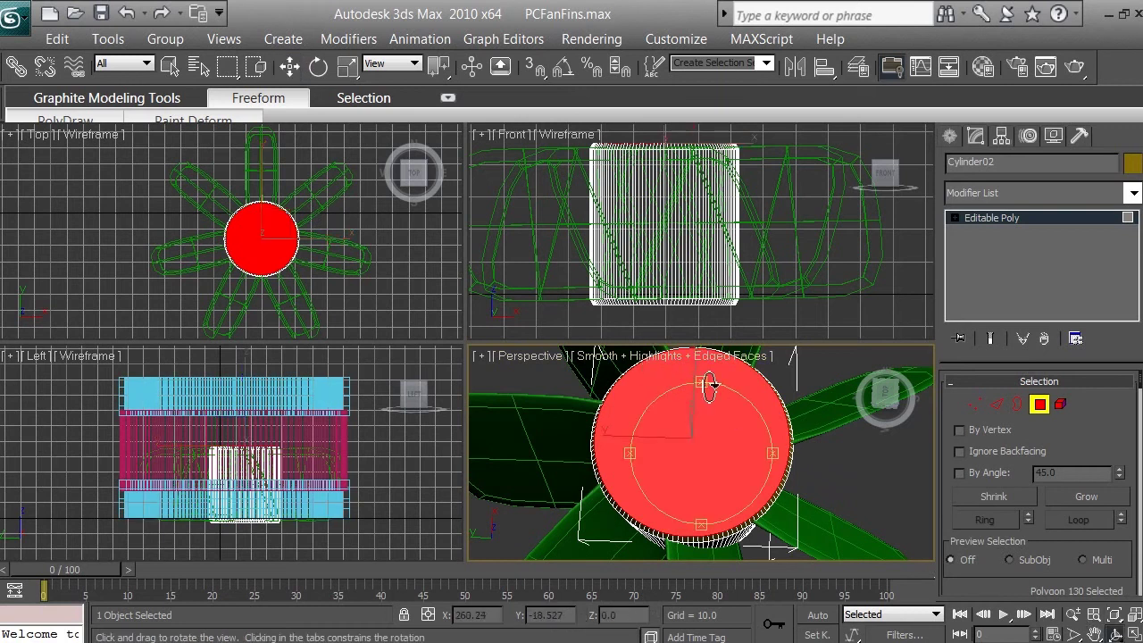
{"action": "left_click_drag", "start_coordinate": [705, 380], "coordinate": [729, 449]}
{"action": "left_click_drag", "start_coordinate": [704, 385], "coordinate": [712, 460]}
{"action": "key", "text": "w"}
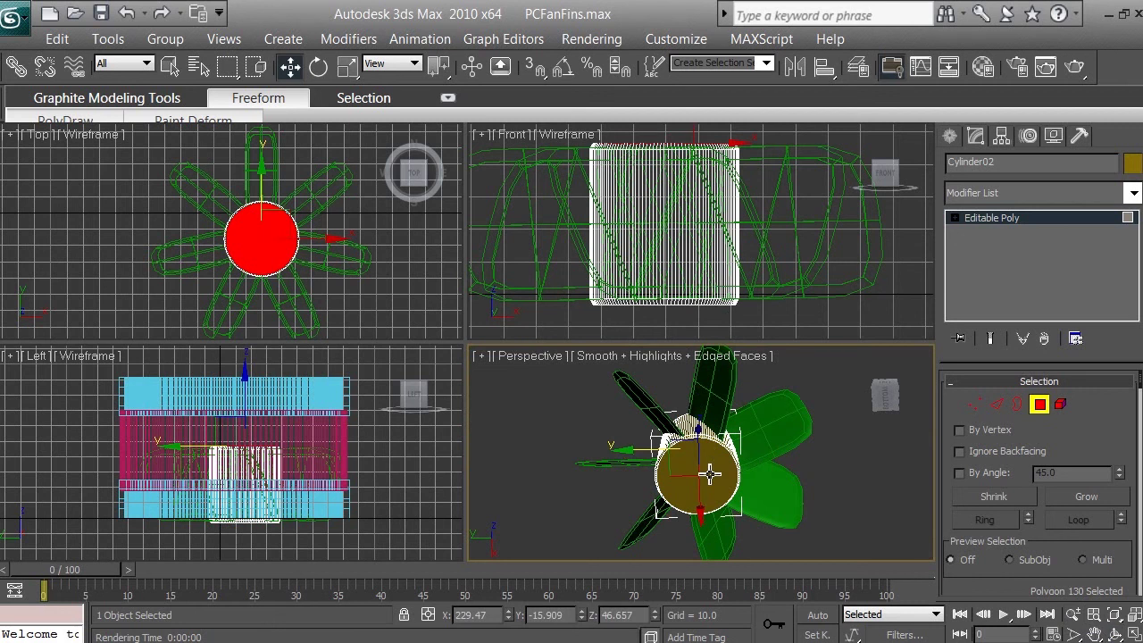
{"action": "left_click", "coordinate": [710, 474], "text": "ctrl"}
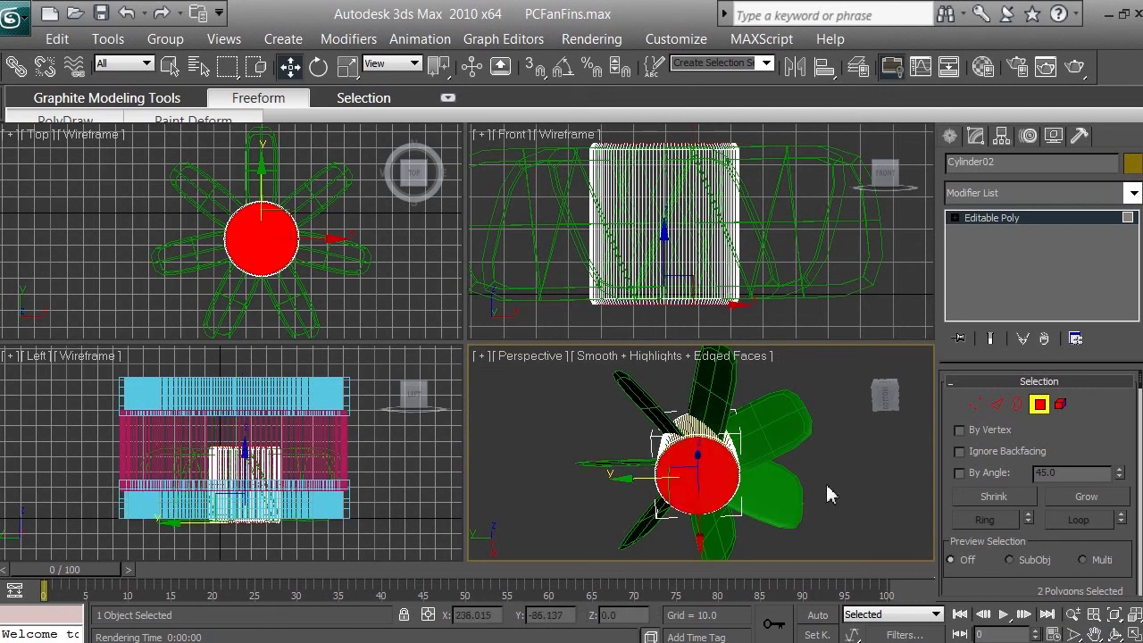
- Scale the two selected cap polygons slightly inward in the Top view to widen the bevelled rims, and save the scene
{"action": "left_click", "coordinate": [1115, 634]}
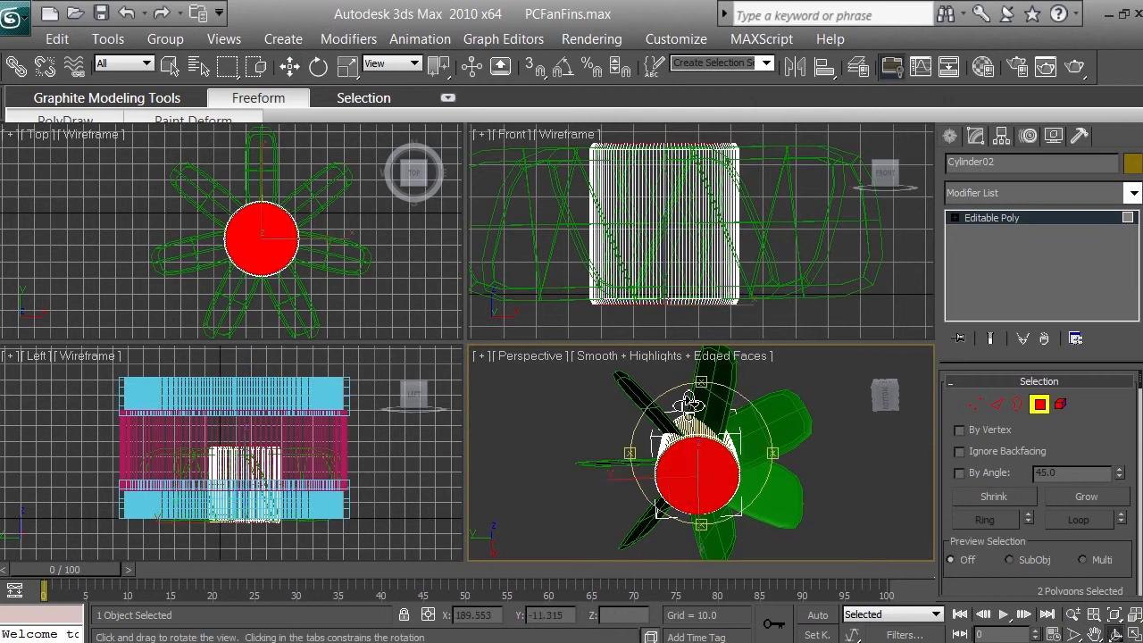
{"action": "left_click_drag", "start_coordinate": [701, 386], "coordinate": [738, 630]}
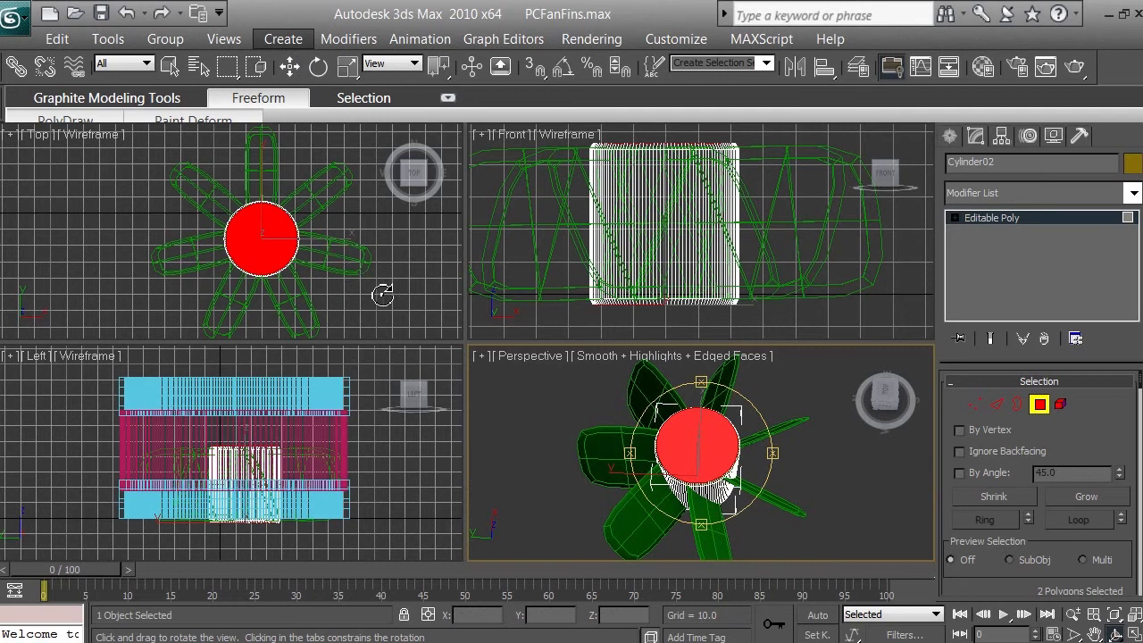
{"action": "right_click", "coordinate": [383, 294]}
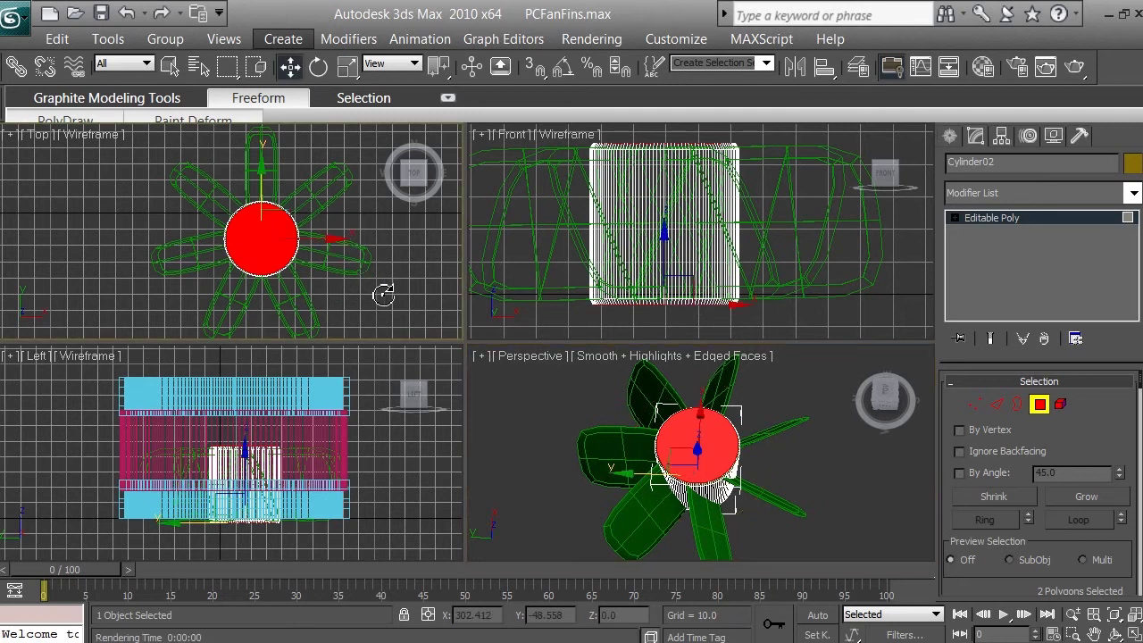
{"action": "left_click", "coordinate": [347, 73]}
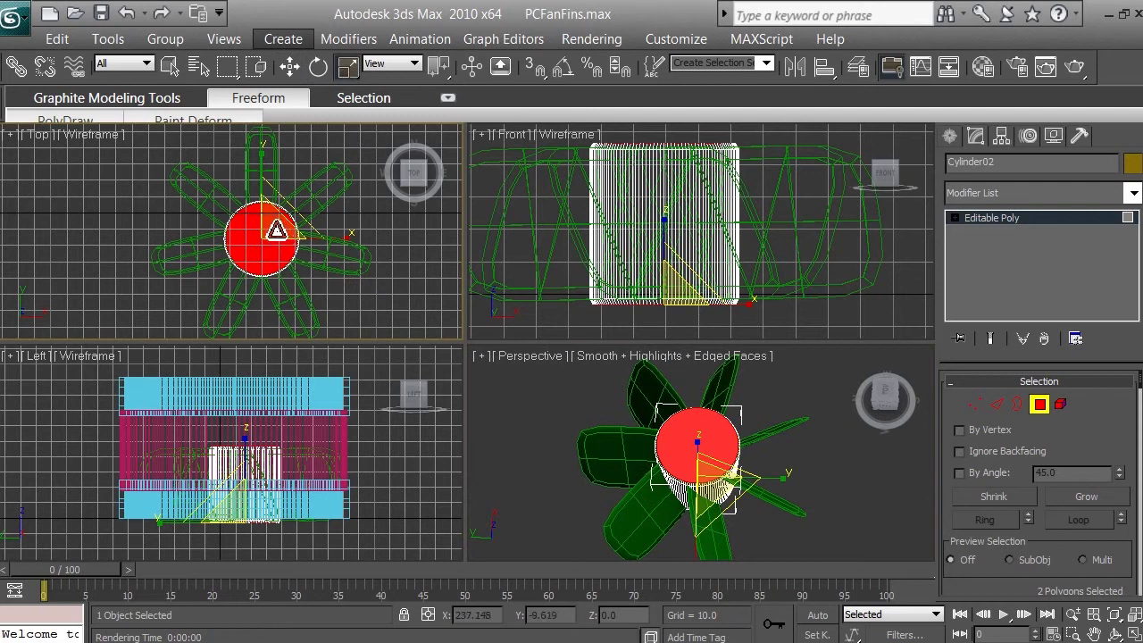
{"action": "mouse_move", "coordinate": [277, 231]}
{"action": "left_mouse_down"}
{"action": "mouse_move", "coordinate": [262, 274]}
{"action": "mouse_move", "coordinate": [286, 236]}
{"action": "left_mouse_up"}
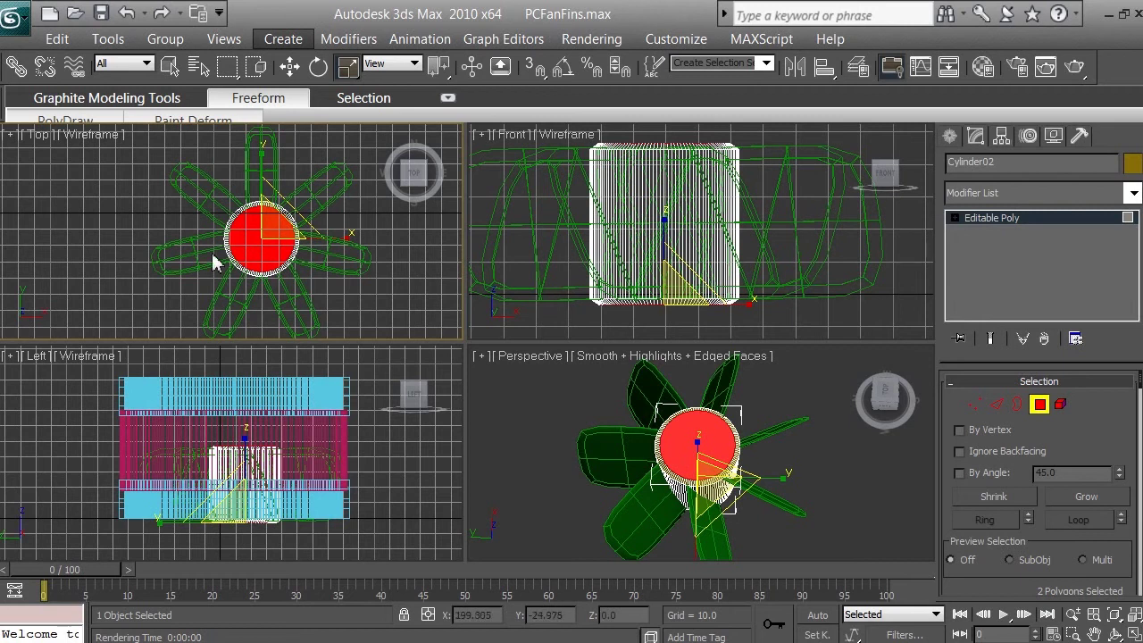
{"action": "key", "text": "ctrl+s"}
- Switch the hub cylinder to vertex editing and widen the Top viewport
{"action": "left_click", "coordinate": [978, 406]}
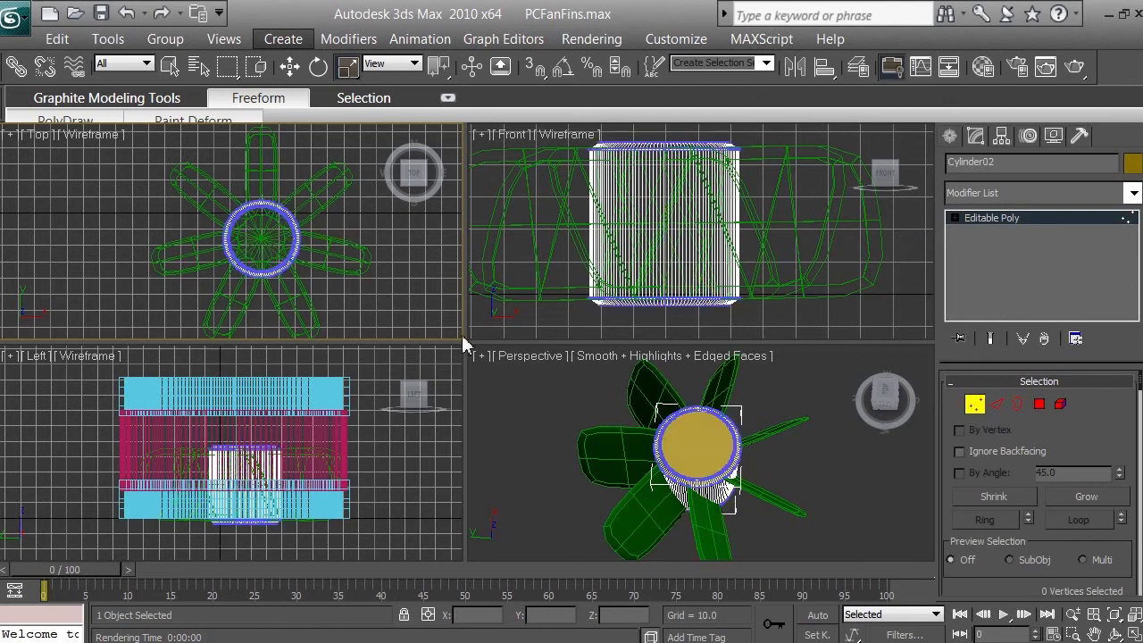
{"action": "right_click", "coordinate": [254, 271]}
{"action": "key", "text": "Escape"}
{"action": "left_click", "coordinate": [1073, 616]}
{"action": "left_click_drag", "start_coordinate": [270, 282], "coordinate": [295, 172]}
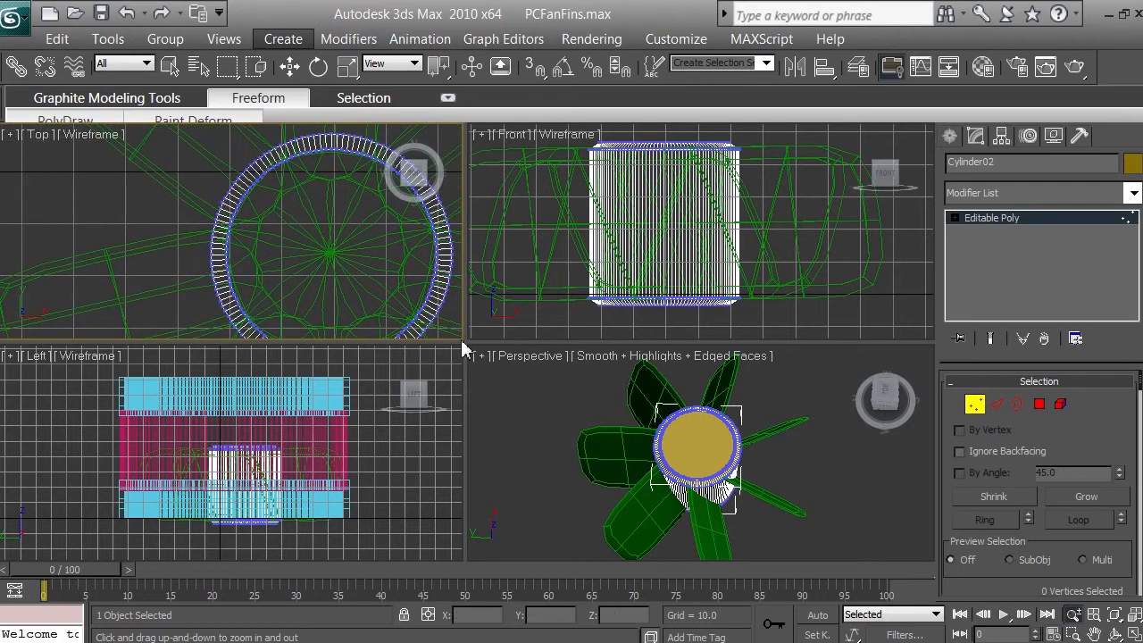
{"action": "left_click_drag", "start_coordinate": [622, 337], "coordinate": [620, 339]}
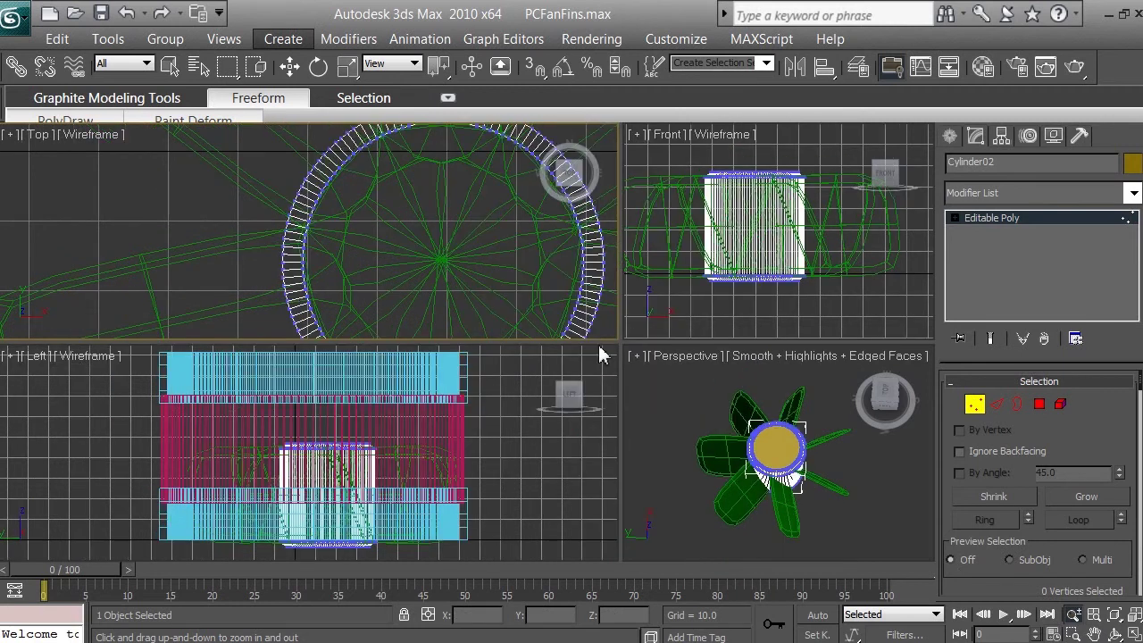
- Try to select the hub's inner rim vertices in the Top view, adding them section by section with rectangular regions
{"action": "left_click_drag", "start_coordinate": [529, 275], "coordinate": [523, 107]}
{"action": "left_click_drag", "start_coordinate": [329, 261], "coordinate": [360, 167]}
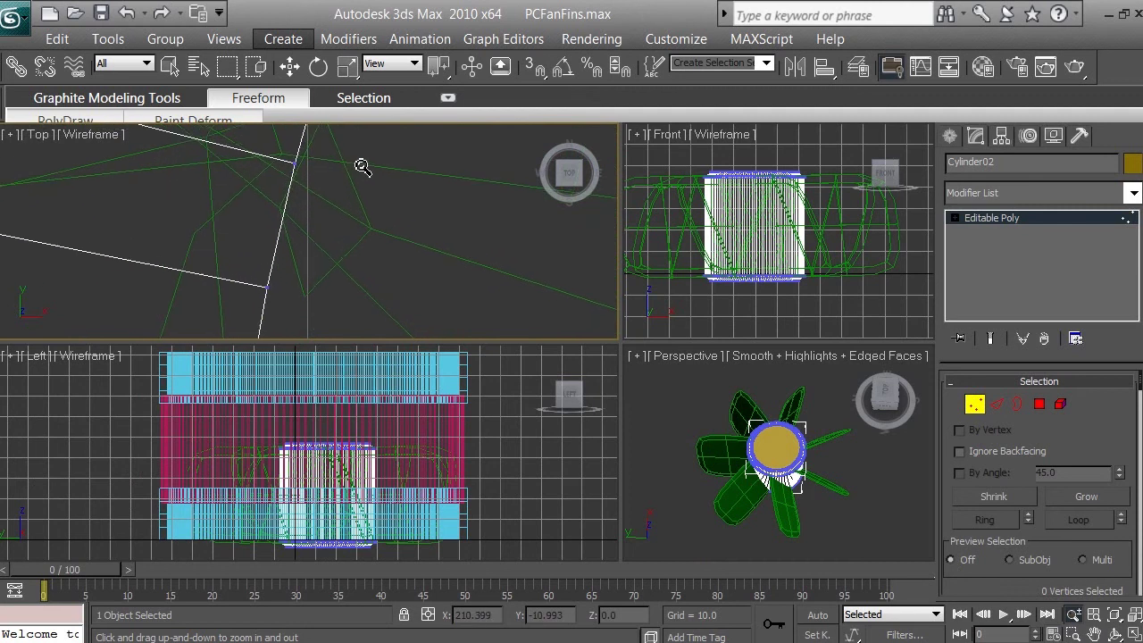
{"action": "left_click_drag", "start_coordinate": [274, 293], "coordinate": [418, 425]}
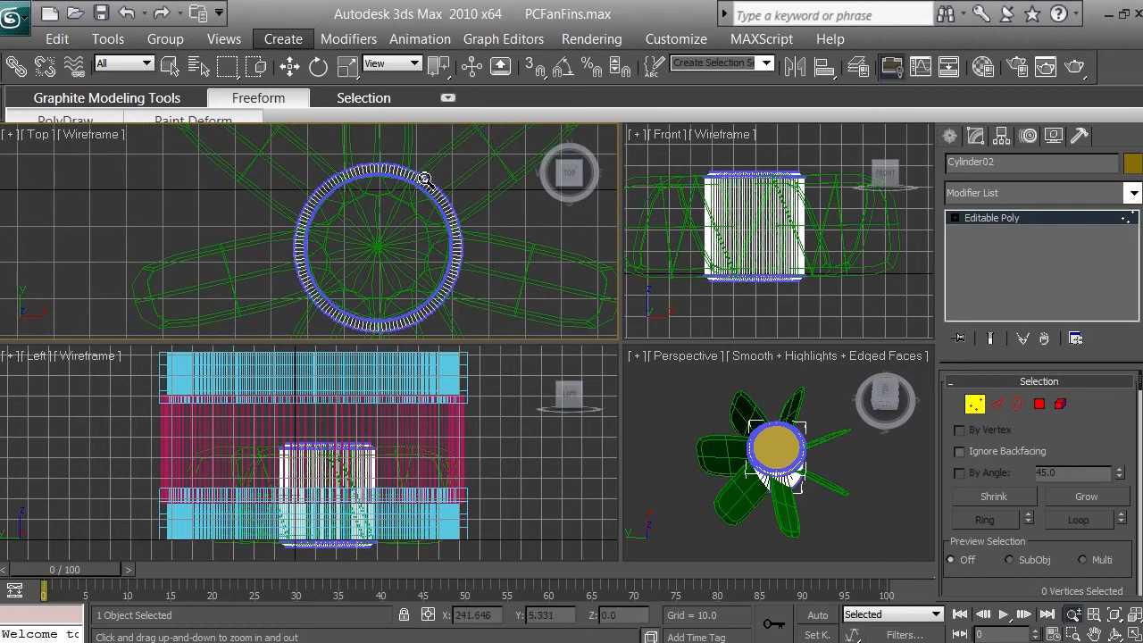
{"action": "key", "text": "r"}
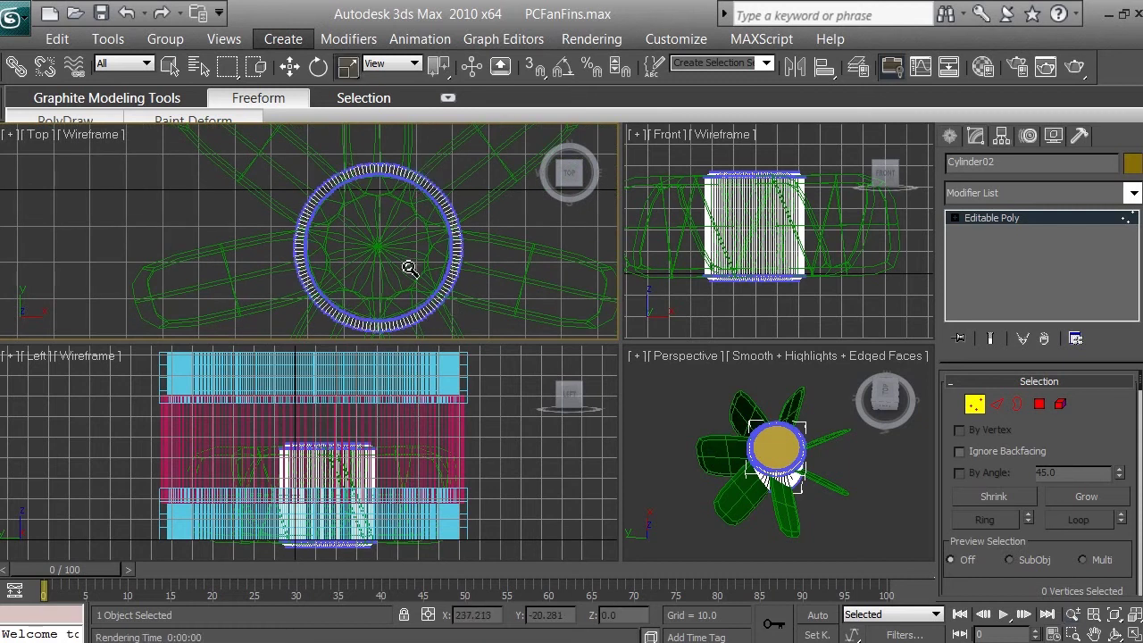
{"action": "left_click", "coordinate": [178, 75]}
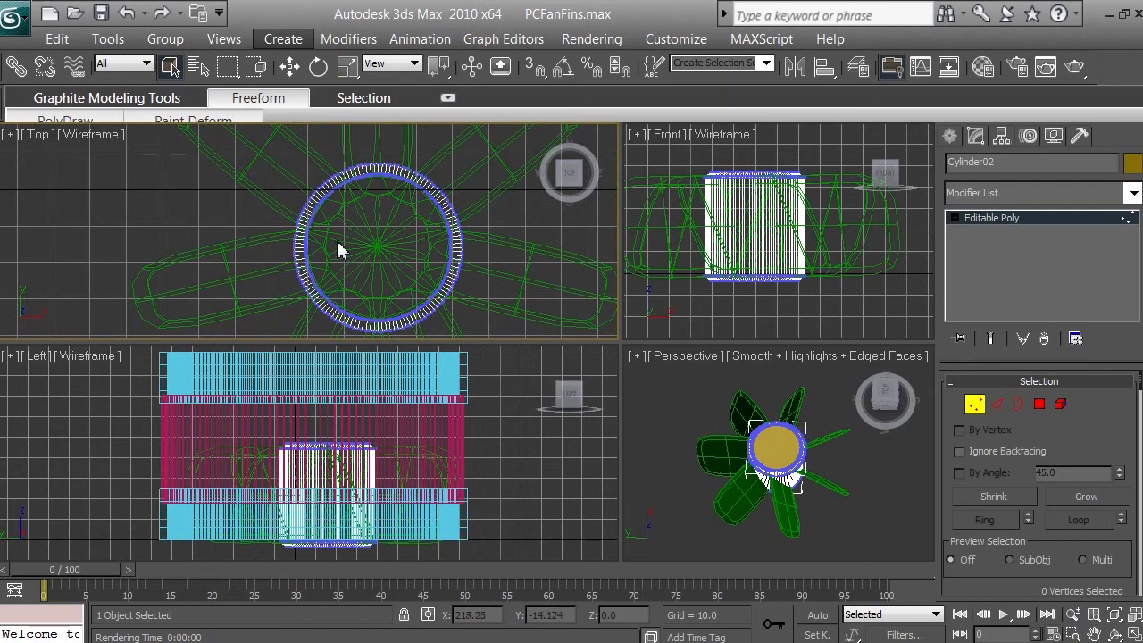
{"action": "left_click_drag", "start_coordinate": [337, 240], "coordinate": [417, 175]}
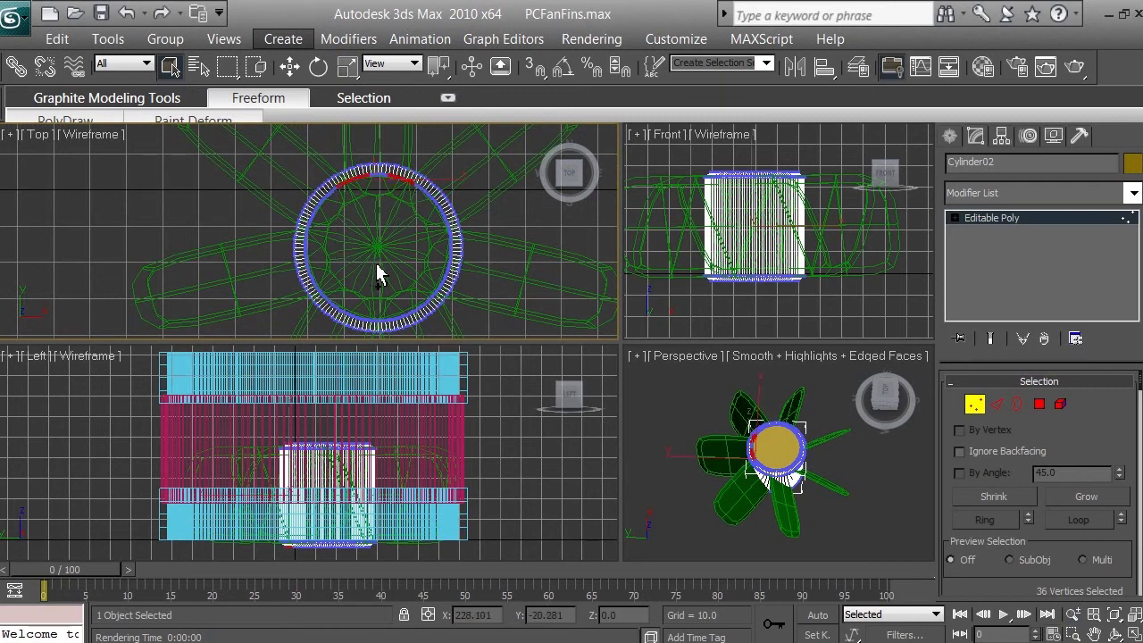
{"action": "left_click", "coordinate": [454, 226], "text": "ctrl"}
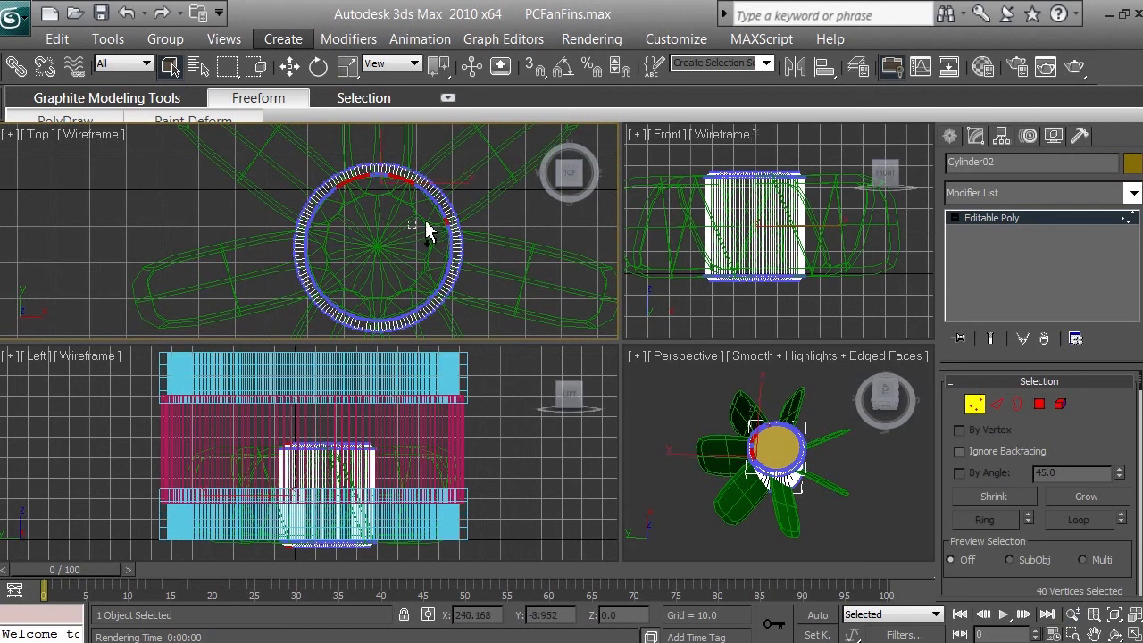
{"action": "left_click_drag", "start_coordinate": [449, 217], "coordinate": [427, 222], "text": "ctrl"}
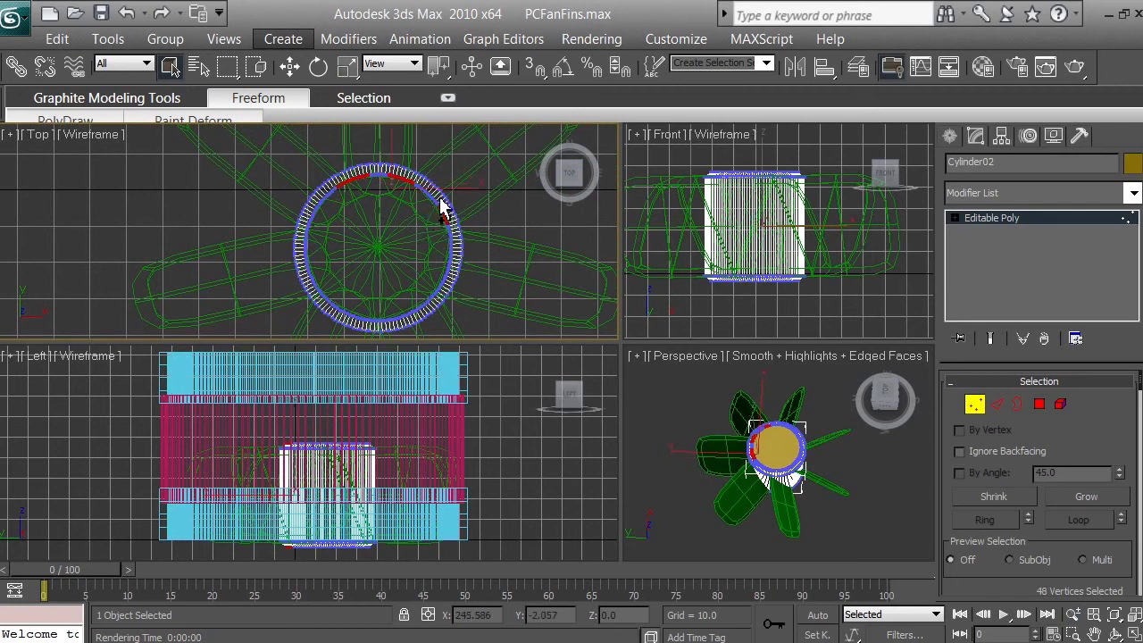
{"action": "left_click_drag", "start_coordinate": [429, 286], "coordinate": [451, 268], "text": "ctrl"}
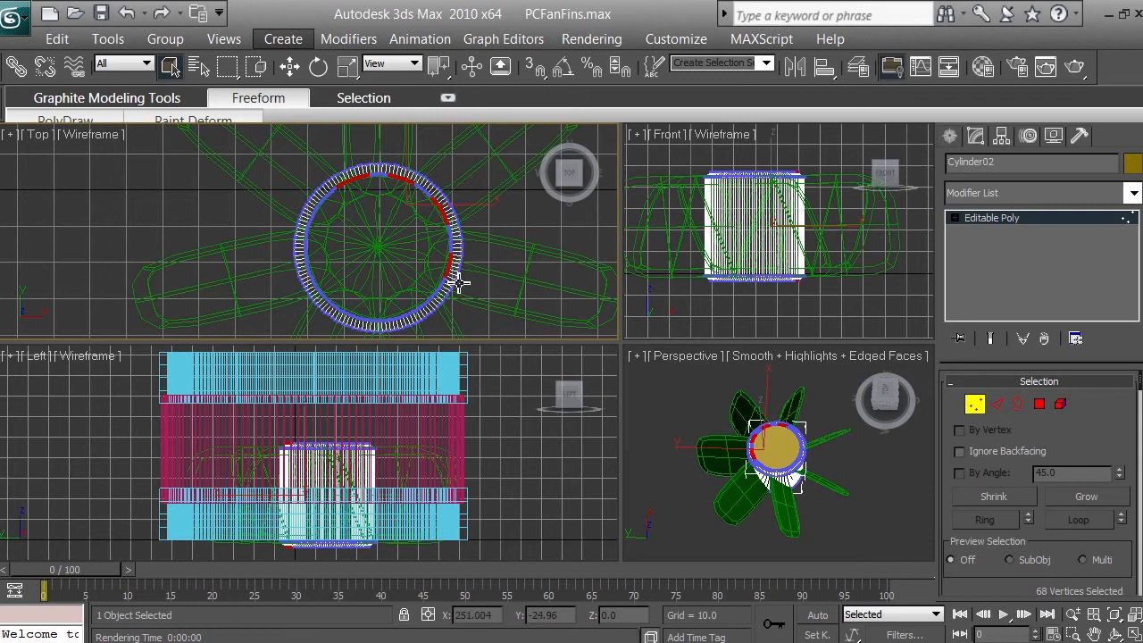
- Try to fill the gaps in the inner rim vertex selection with small regions, deselecting outer rim vertices caught by mistake
{"action": "scroll", "coordinate": [459, 284], "scroll_direction": "up", "scroll_amount": 5}
{"action": "left_click", "coordinate": [1094, 633]}
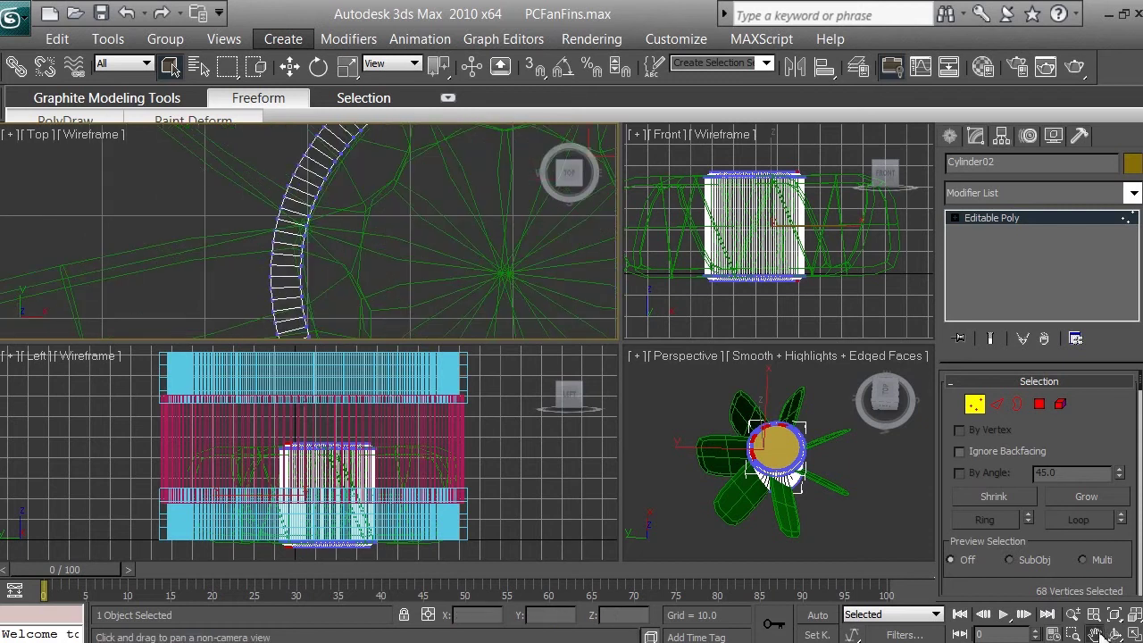
{"action": "left_click_drag", "start_coordinate": [589, 259], "coordinate": [263, 229]}
{"action": "left_click_drag", "start_coordinate": [388, 257], "coordinate": [390, 235]}
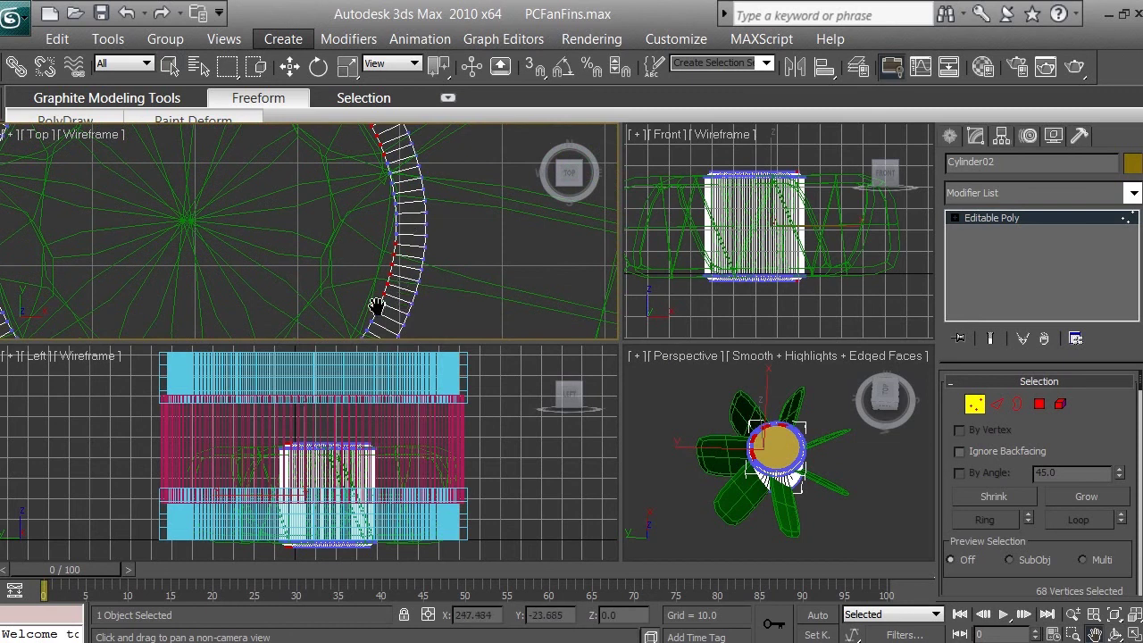
{"action": "left_click_drag", "start_coordinate": [346, 245], "coordinate": [362, 262]}
{"action": "right_click", "coordinate": [383, 235]}
{"action": "left_click_drag", "start_coordinate": [381, 214], "coordinate": [427, 232]}
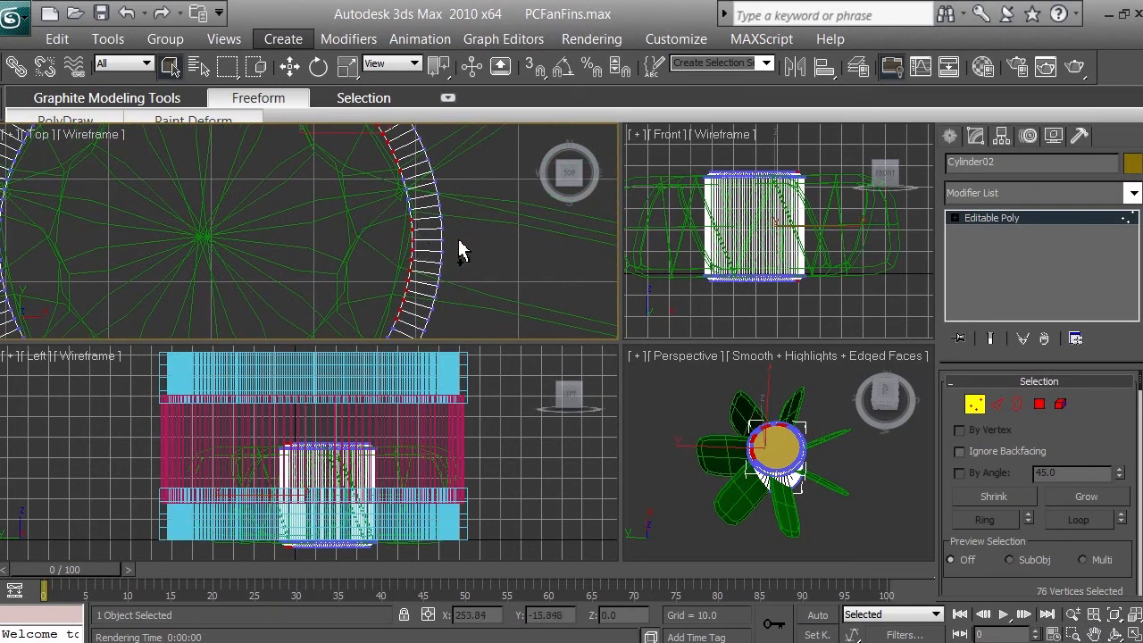
{"action": "left_click_drag", "start_coordinate": [447, 273], "coordinate": [464, 273], "text": "ctrl"}
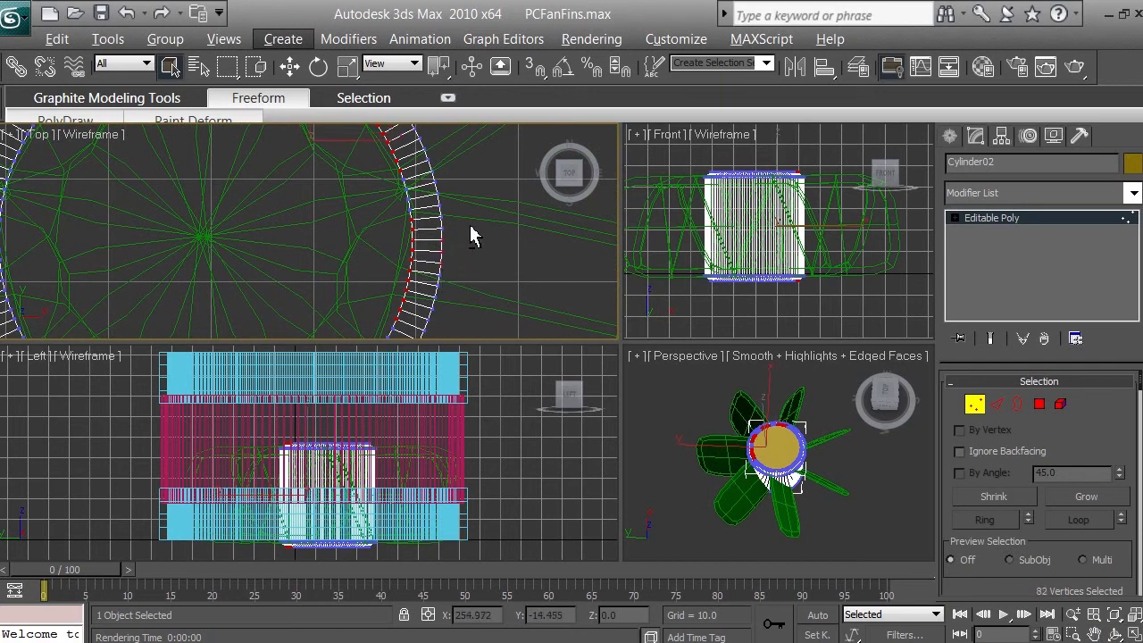
{"action": "left_click_drag", "start_coordinate": [472, 229], "coordinate": [441, 283], "text": "ctrl"}
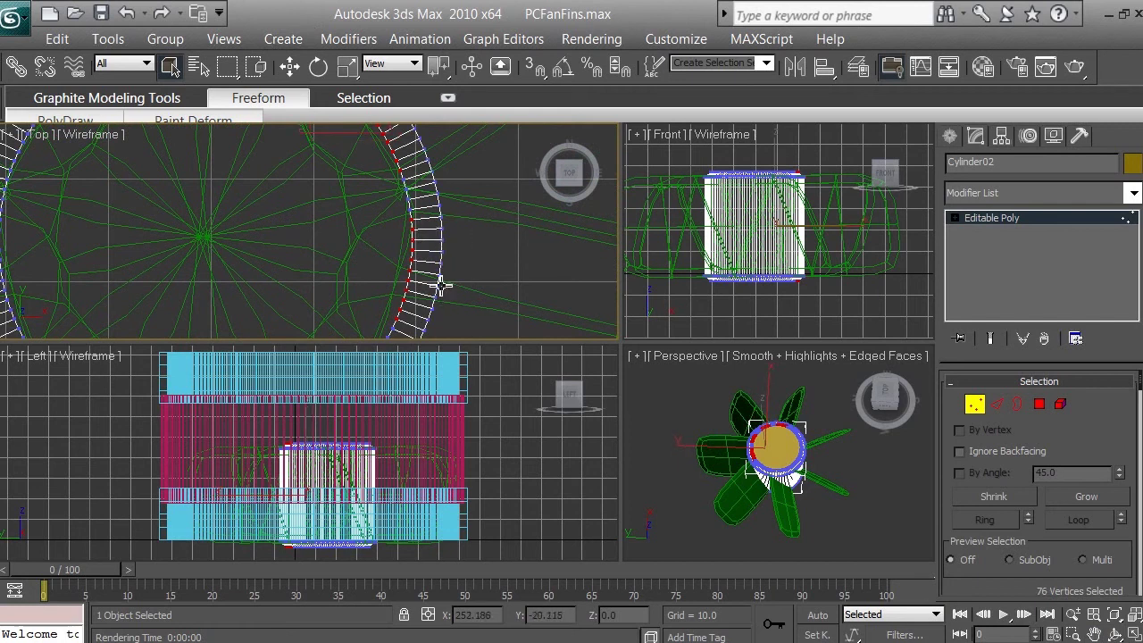
{"action": "right_click", "coordinate": [349, 257]}
{"action": "left_click", "coordinate": [330, 236]}
{"action": "scroll", "coordinate": [333, 232], "scroll_direction": "down", "scroll_amount": 3}
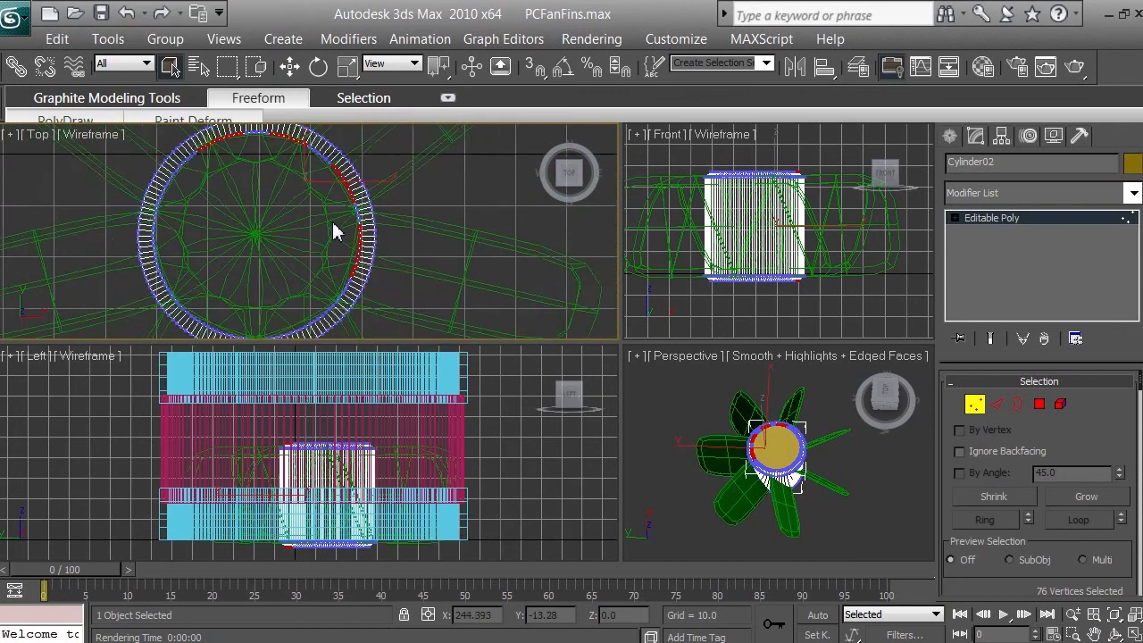
{"action": "scroll", "coordinate": [333, 232], "scroll_direction": "down", "scroll_amount": 2}
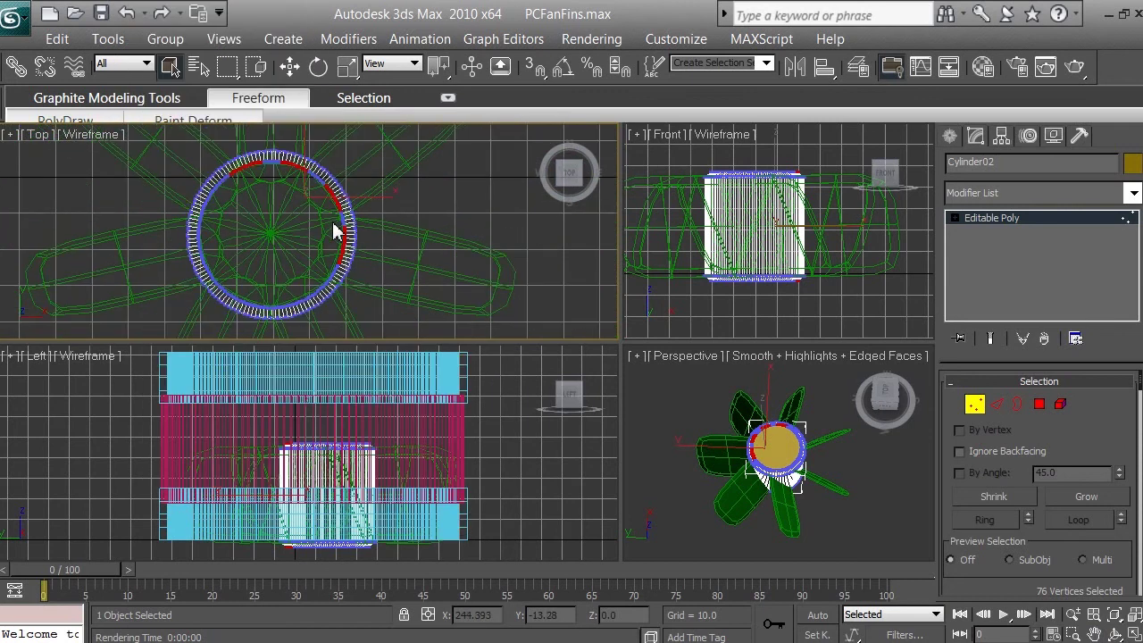
- Switch to a circular selection region and select all inner rim vertices of the hub from its centre in the Top view
{"action": "left_click", "coordinate": [228, 67]}
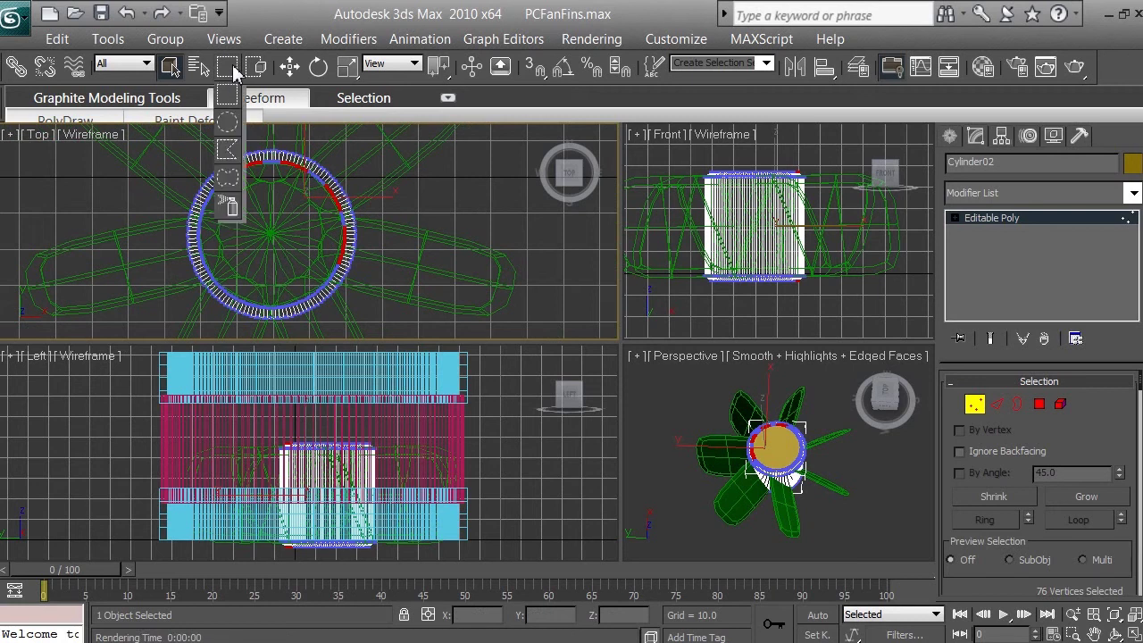
{"action": "left_click_drag", "start_coordinate": [234, 73], "coordinate": [228, 125]}
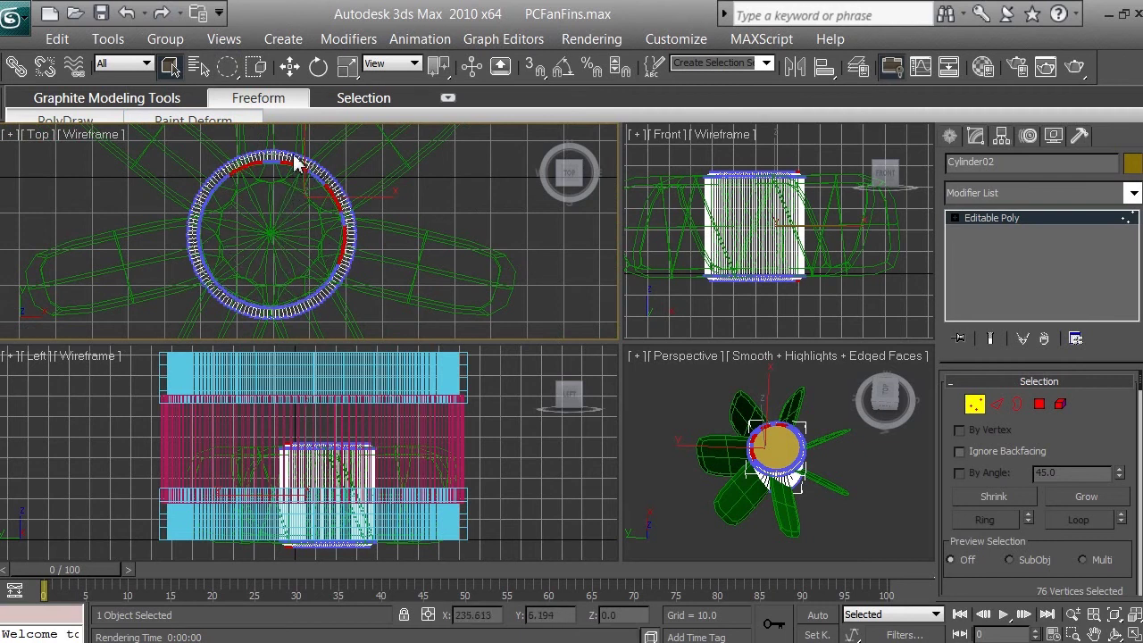
{"action": "key", "text": "alt+l"}
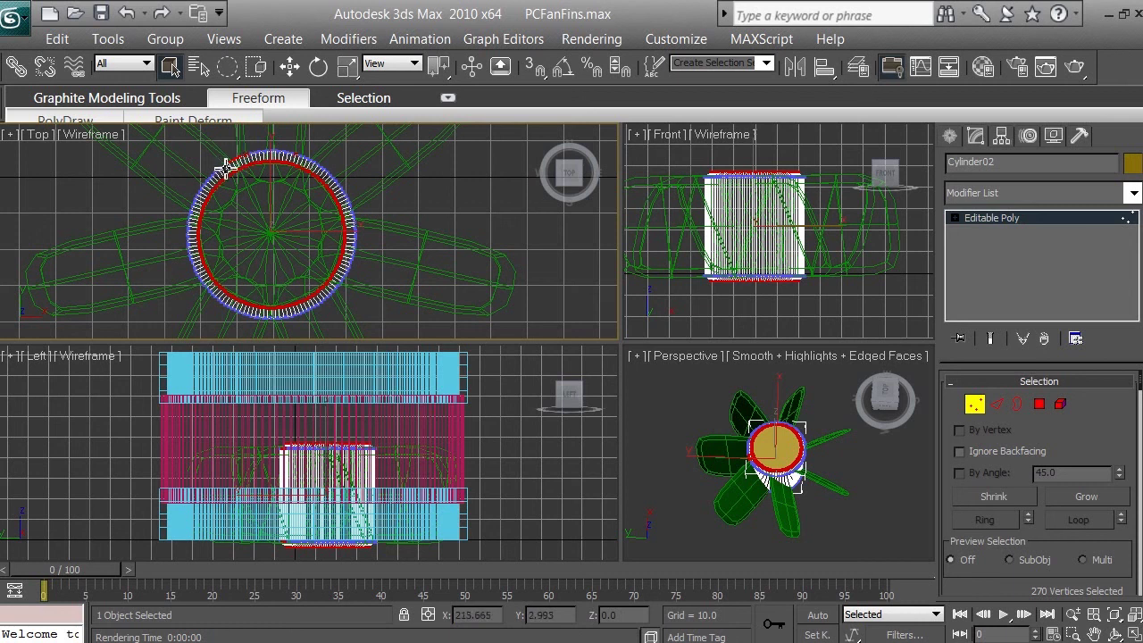
{"action": "left_click", "coordinate": [274, 243]}
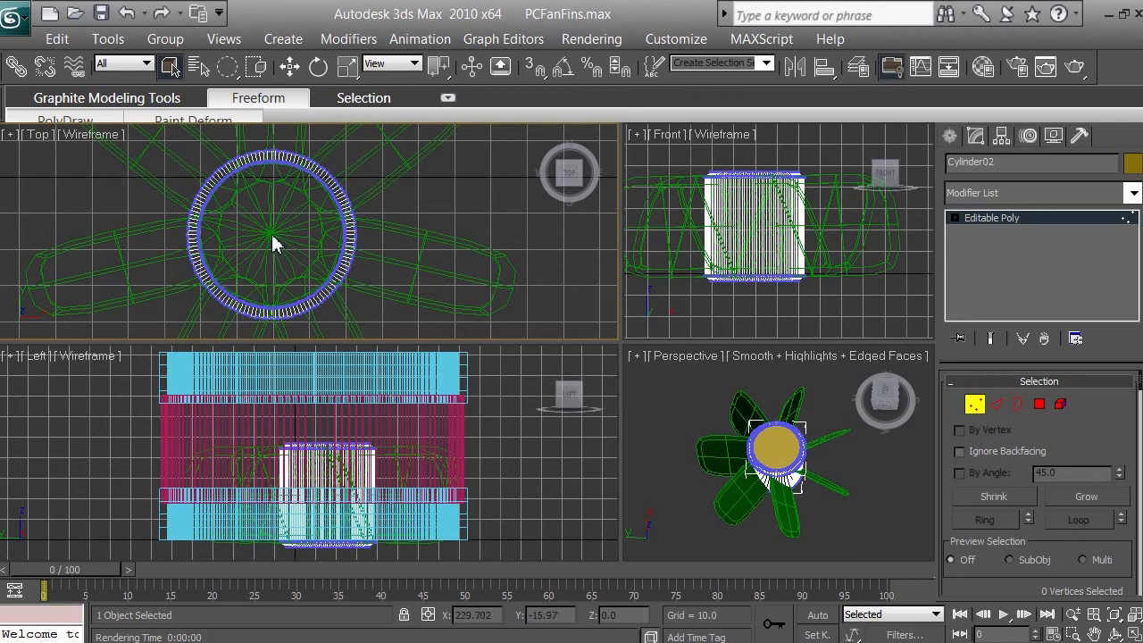
{"action": "left_click", "coordinate": [128, 13]}
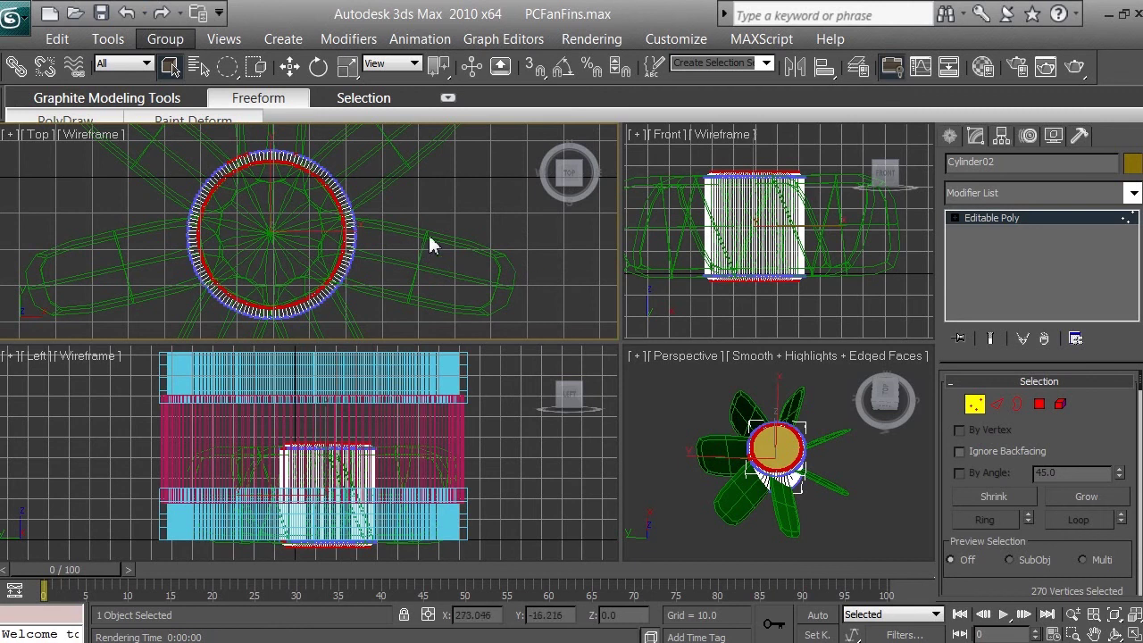
{"action": "left_click", "coordinate": [473, 244]}
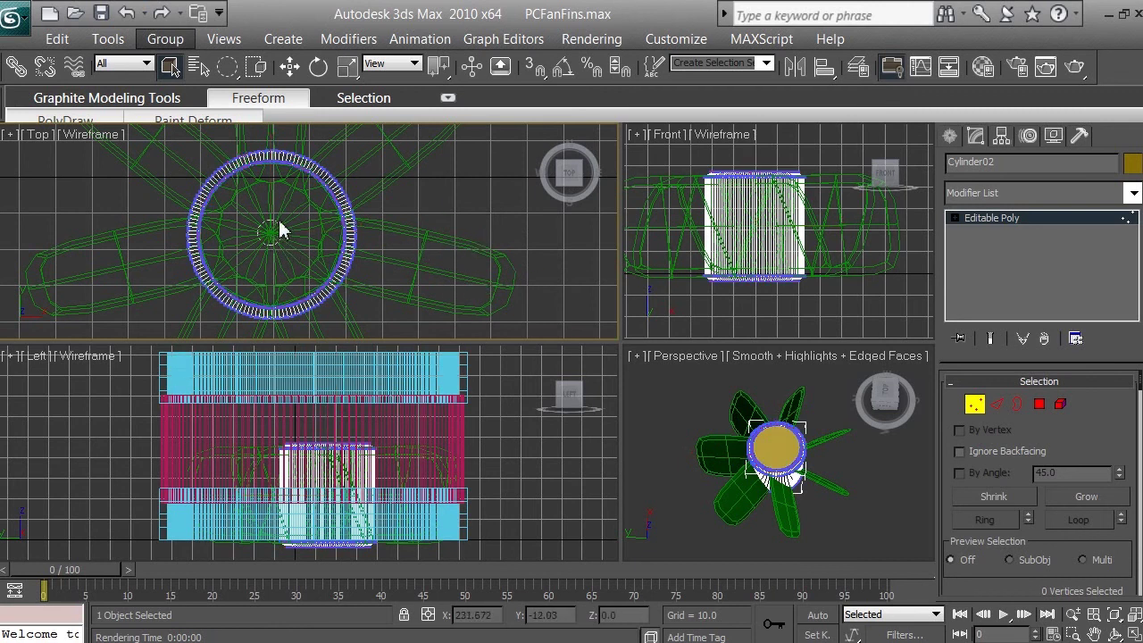
{"action": "left_click", "coordinate": [300, 163]}
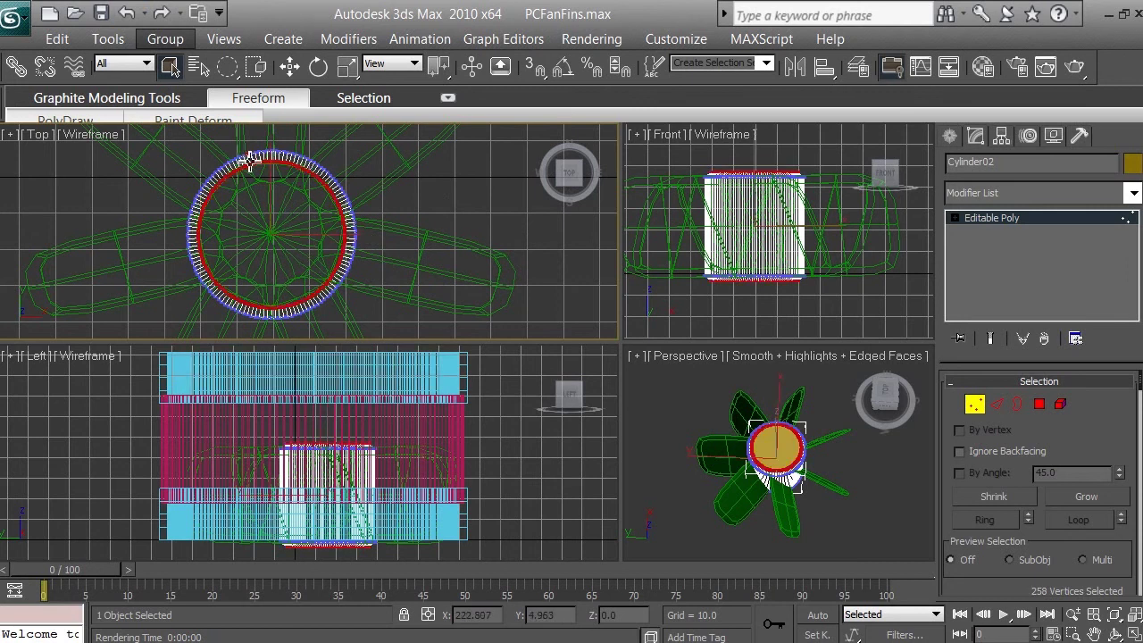
- Inspect the rim closely in the Top view and remove the stray outer rim vertices from the selection
{"action": "left_click", "coordinate": [1072, 614]}
{"action": "left_click_drag", "start_coordinate": [253, 169], "coordinate": [259, 73]}
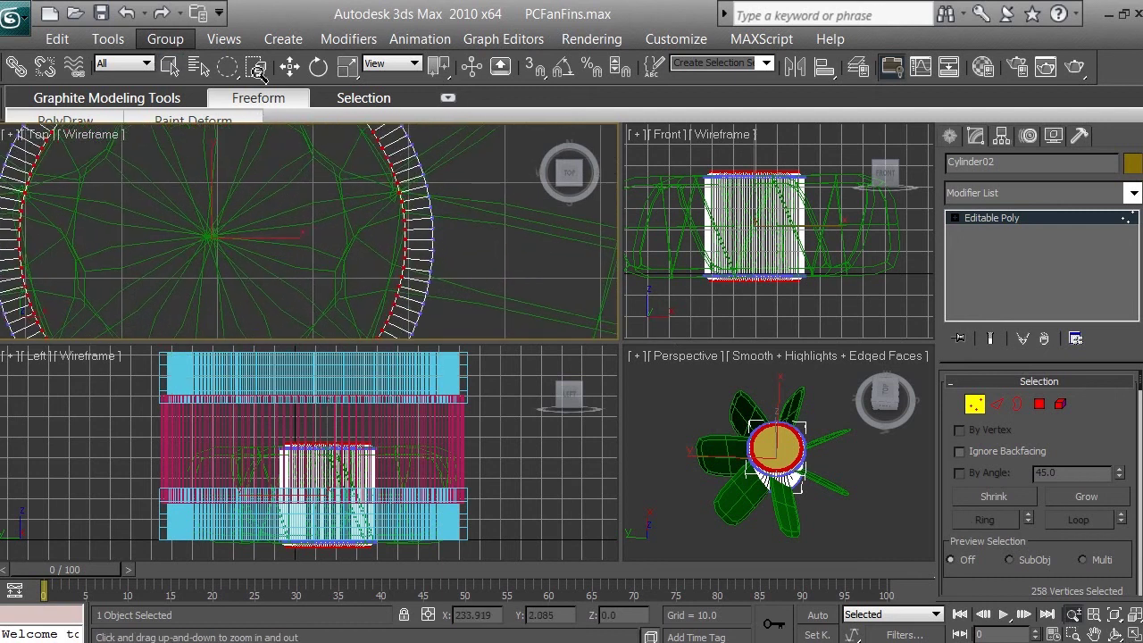
{"action": "left_click", "coordinate": [1094, 634]}
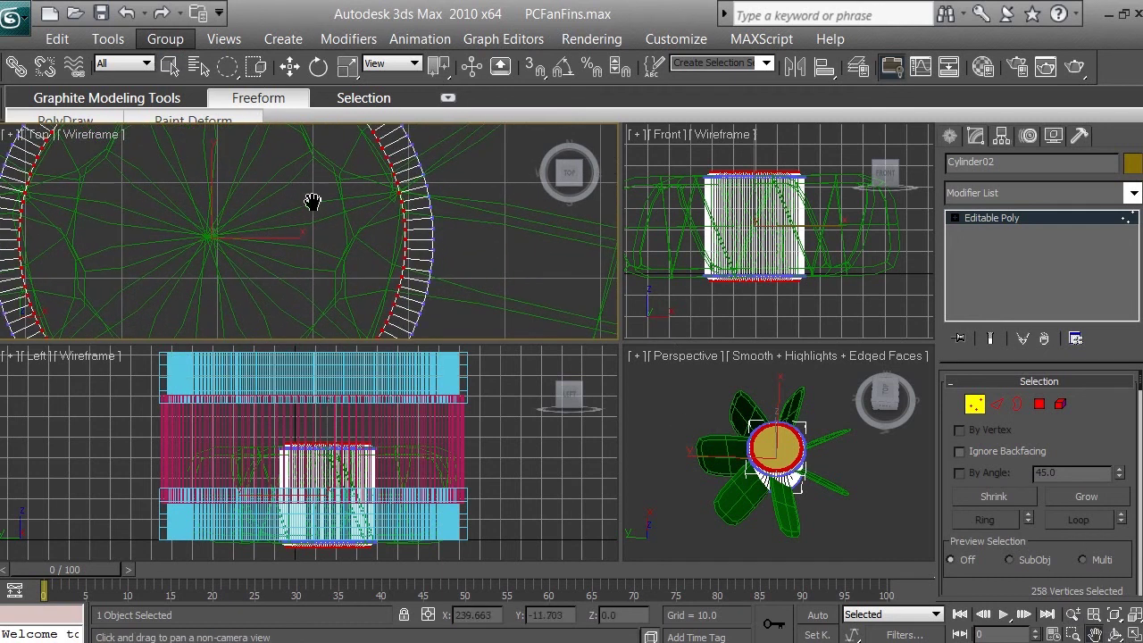
{"action": "left_click_drag", "start_coordinate": [189, 175], "coordinate": [334, 288]}
{"action": "scroll", "coordinate": [316, 171], "scroll_direction": "up", "scroll_amount": 3}
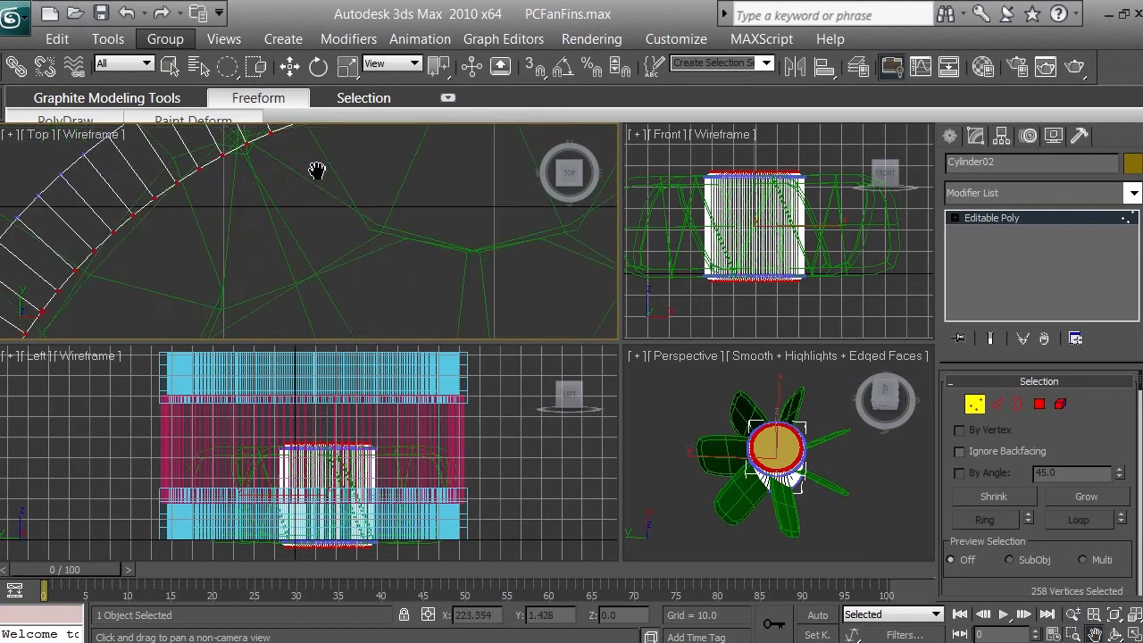
{"action": "left_click_drag", "start_coordinate": [316, 170], "coordinate": [376, 382]}
{"action": "scroll", "coordinate": [378, 260], "scroll_direction": "up", "scroll_amount": 2}
{"action": "left_click_drag", "start_coordinate": [377, 260], "coordinate": [300, 204]}
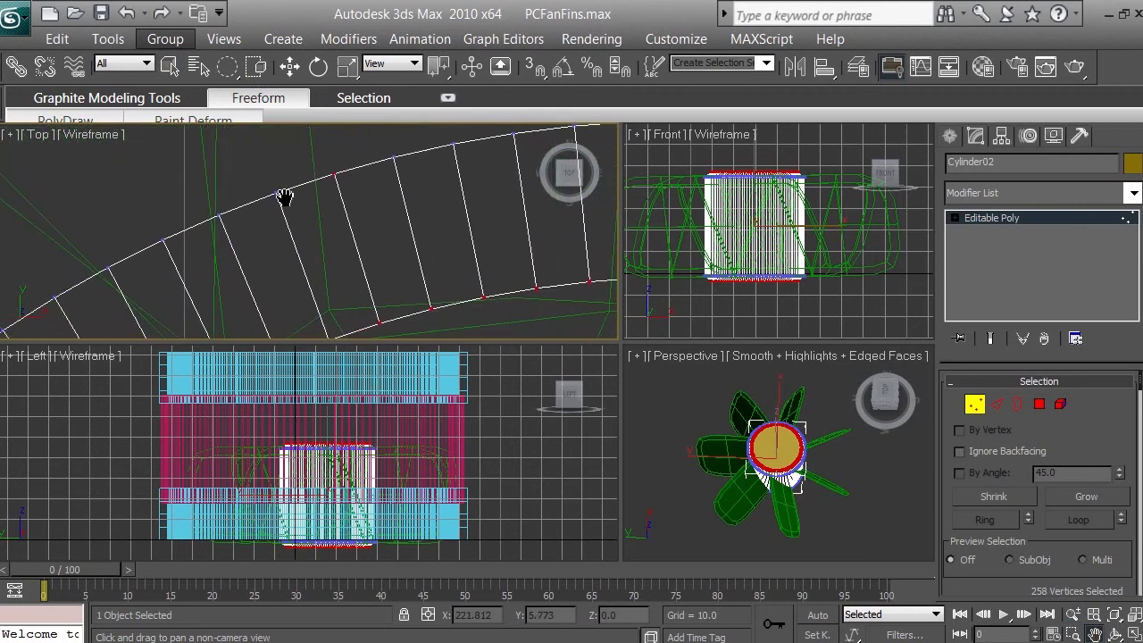
{"action": "left_click", "coordinate": [169, 66]}
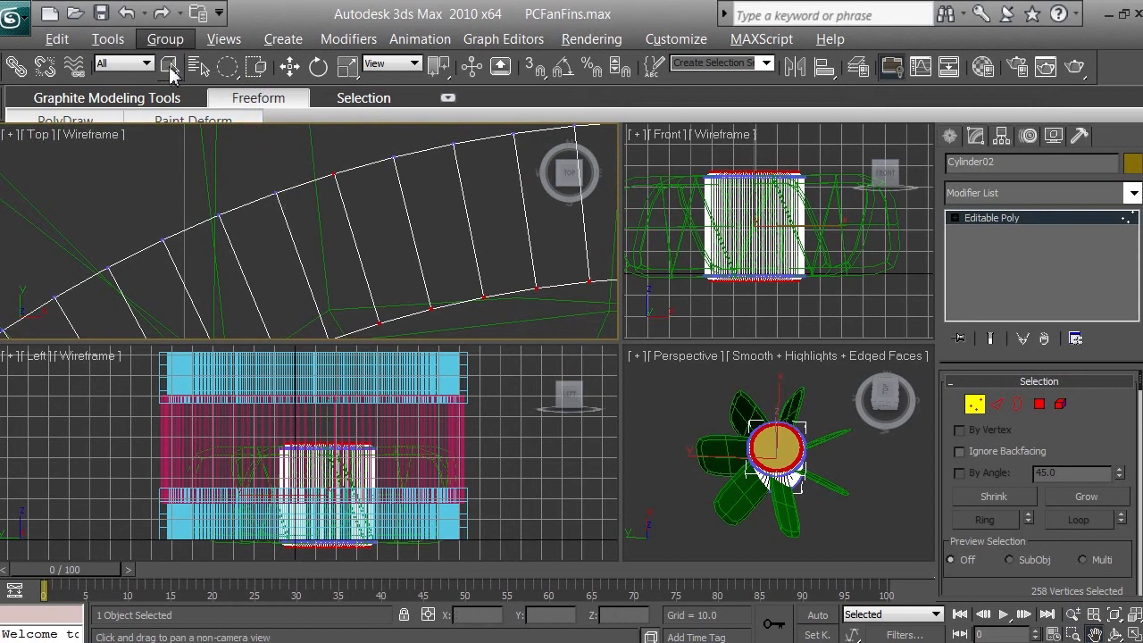
{"action": "left_click", "coordinate": [169, 66]}
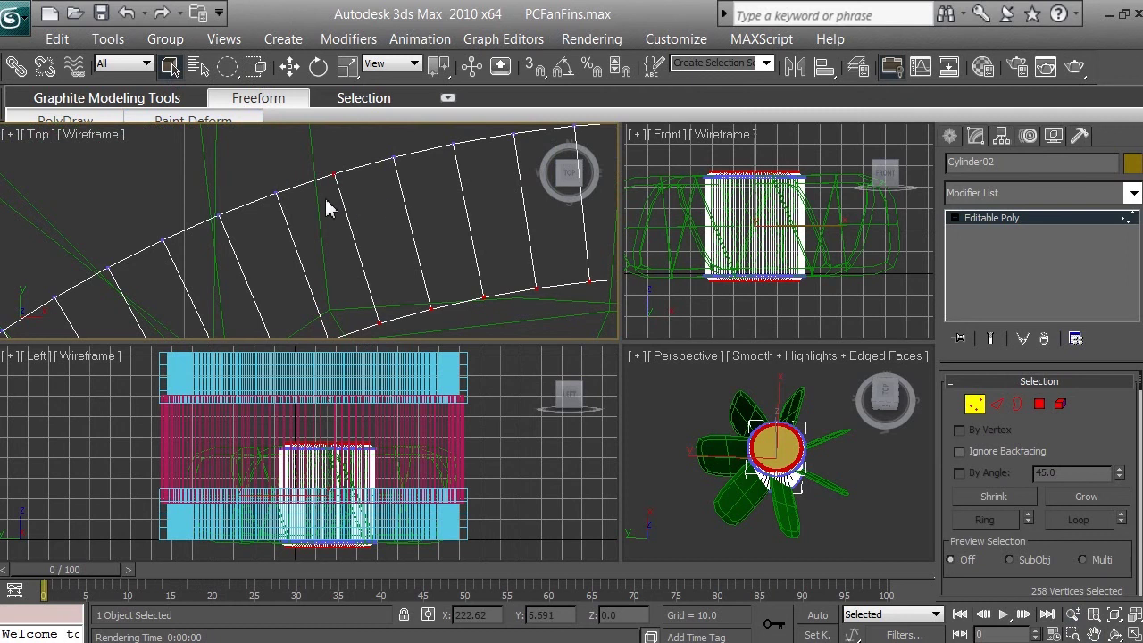
{"action": "left_click_drag", "start_coordinate": [313, 212], "coordinate": [363, 186], "text": "alt"}
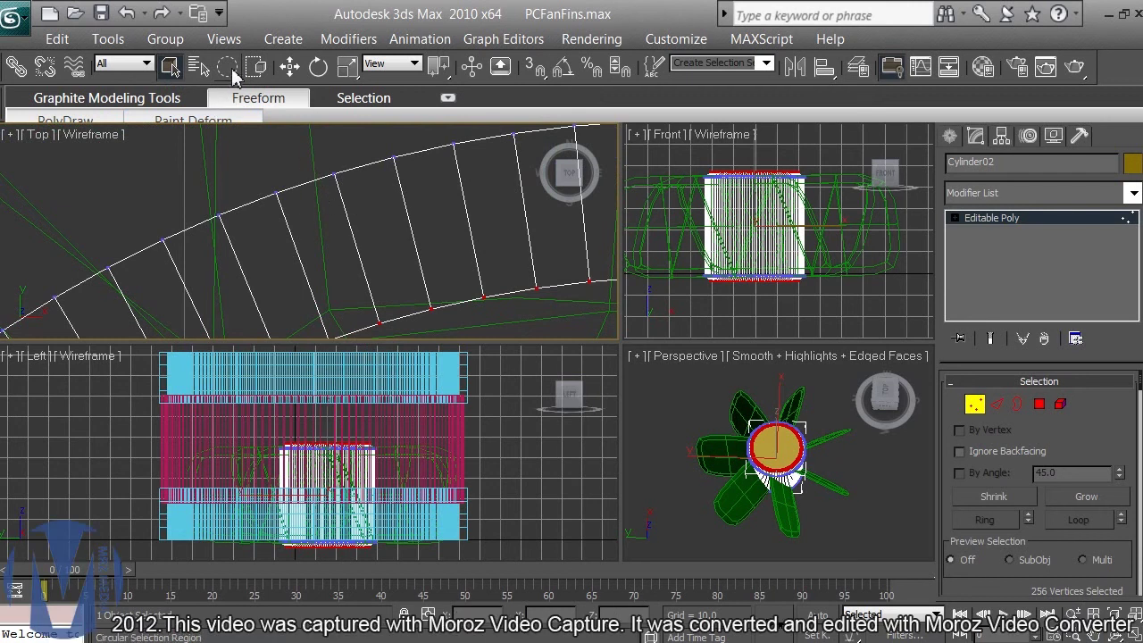
- Restore the rectangular selection region and uniformly scale the selected inner rim vertices to 98% in the Top view
{"action": "left_click_drag", "start_coordinate": [231, 68], "coordinate": [233, 101]}
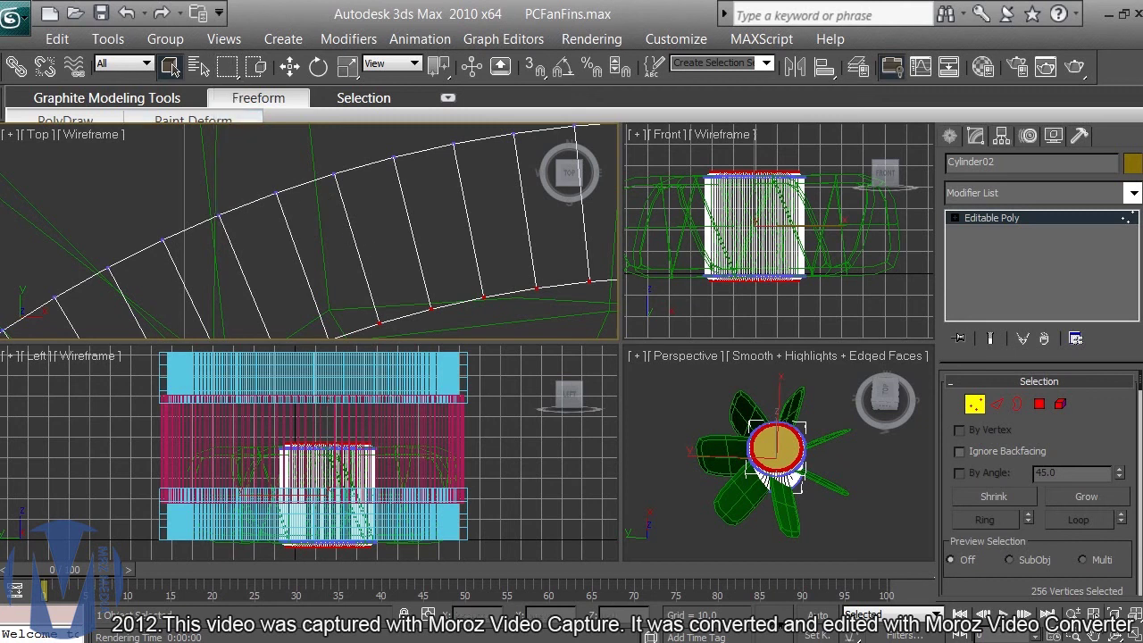
{"action": "left_click", "coordinate": [1073, 615]}
{"action": "left_click_drag", "start_coordinate": [401, 288], "coordinate": [396, 426]}
{"action": "left_click", "coordinate": [1098, 634]}
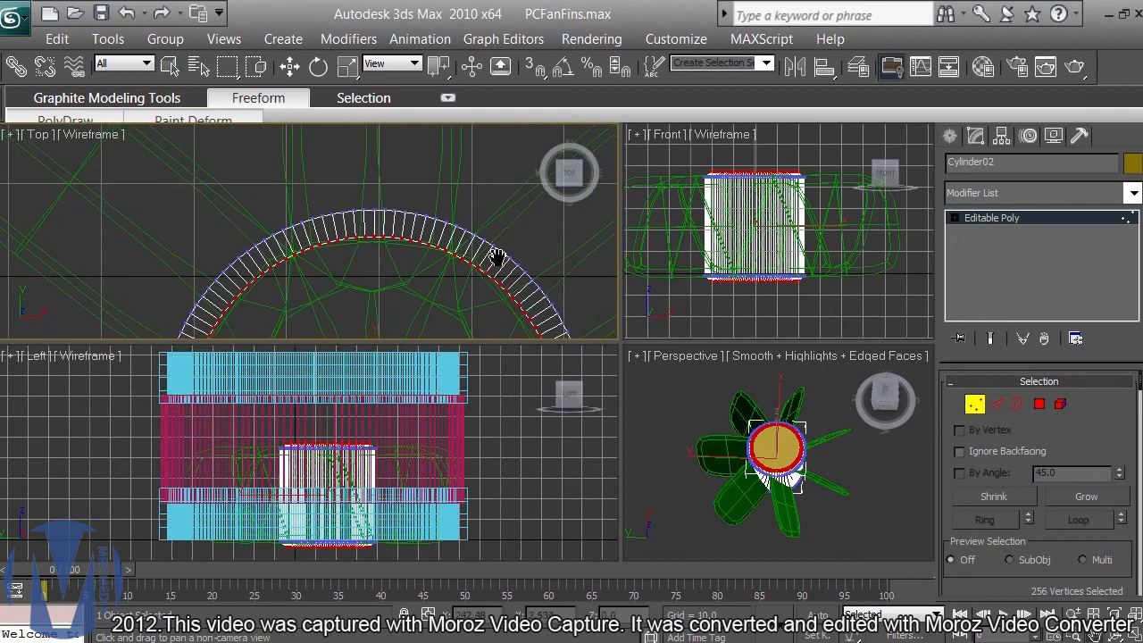
{"action": "left_click_drag", "start_coordinate": [485, 235], "coordinate": [465, 205]}
{"action": "scroll", "coordinate": [499, 180], "scroll_direction": "down", "scroll_amount": 2}
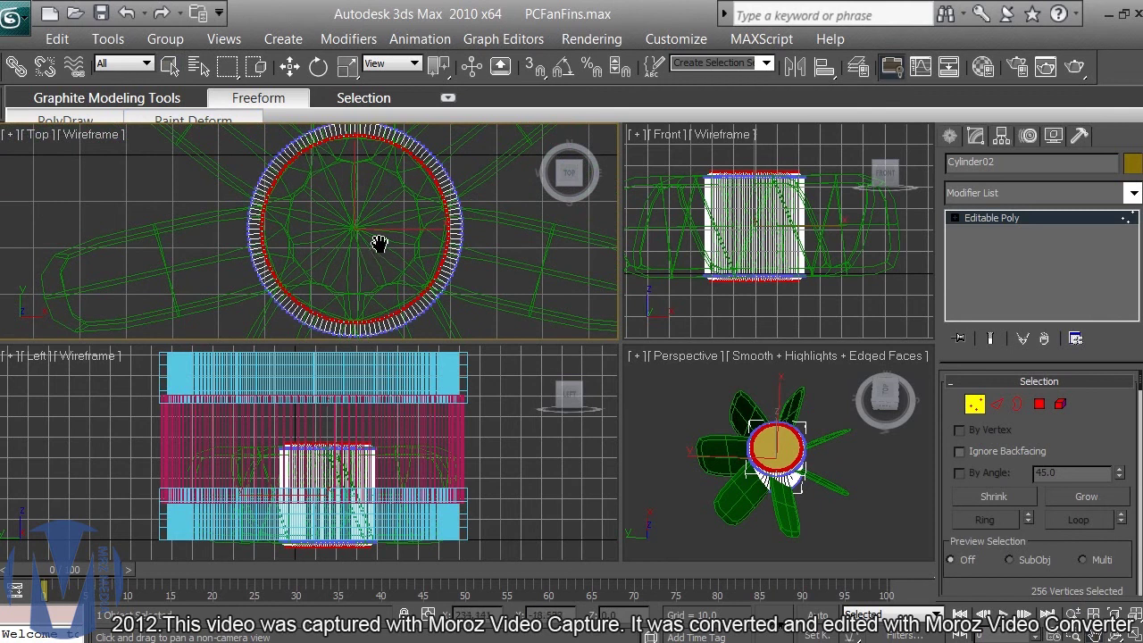
{"action": "left_click_drag", "start_coordinate": [378, 245], "coordinate": [379, 243]}
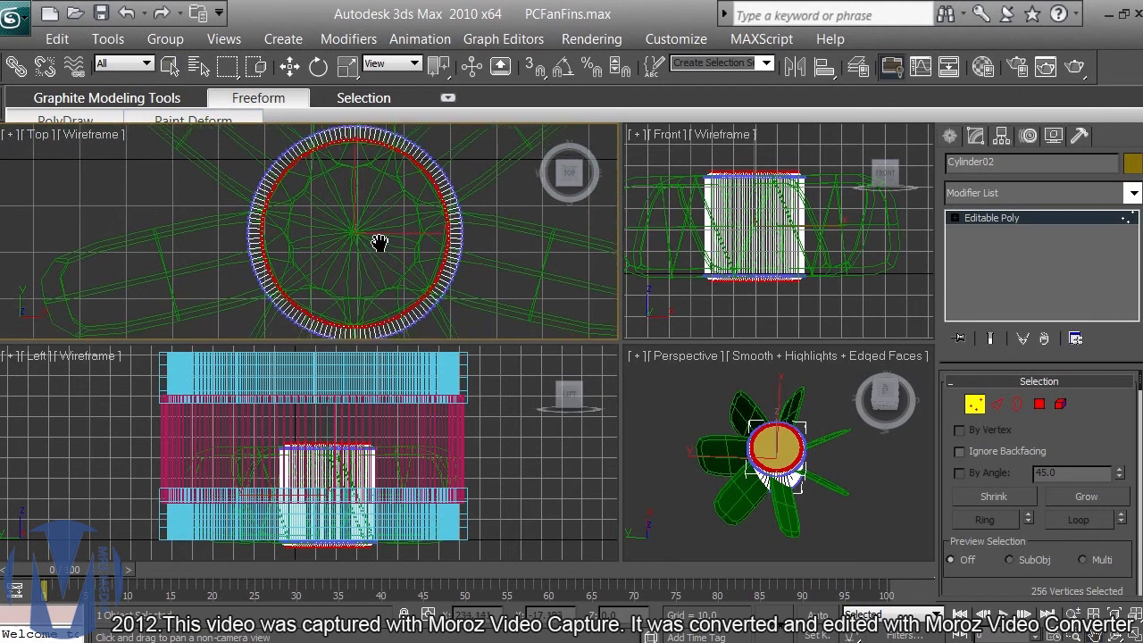
{"action": "left_click", "coordinate": [350, 69]}
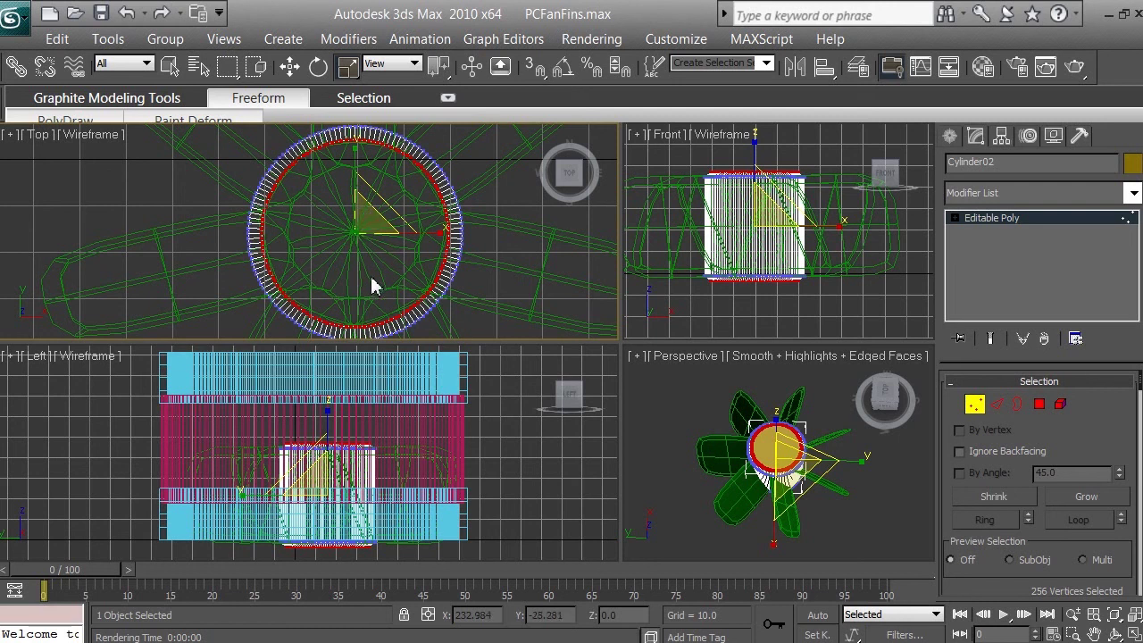
{"action": "mouse_move", "coordinate": [364, 224]}
{"action": "left_mouse_down"}
{"action": "mouse_move", "coordinate": [357, 253]}
{"action": "mouse_move", "coordinate": [377, 226]}
{"action": "left_mouse_up"}
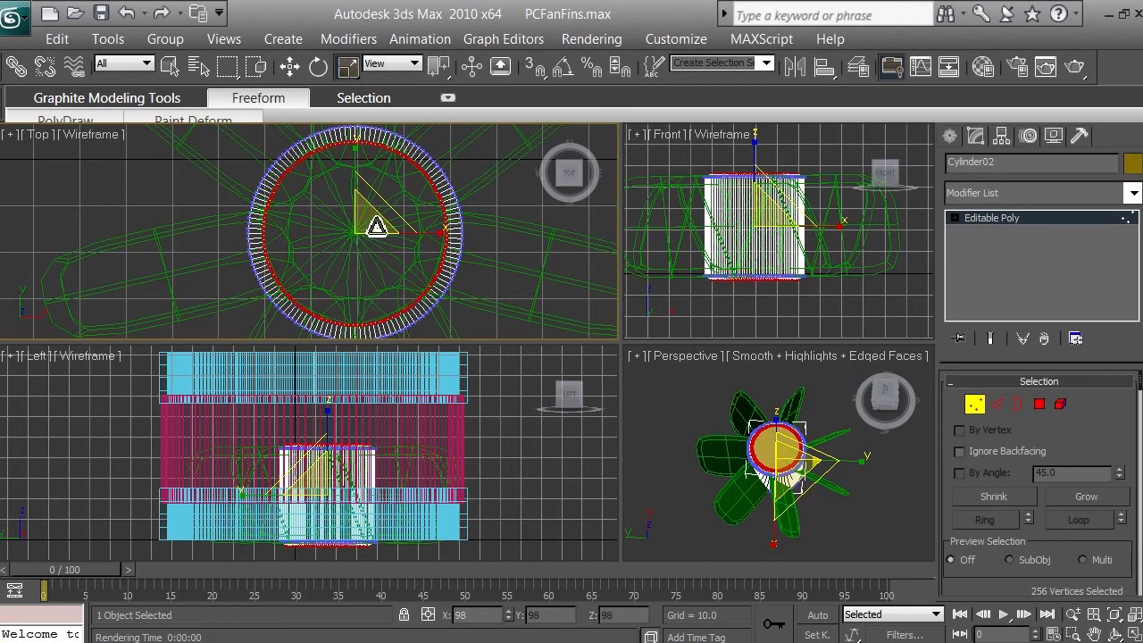
- Finish vertex editing of the hub cylinder, enlarge the Perspective viewport and frame the hub closely in it
{"action": "left_click_drag", "start_coordinate": [377, 226], "coordinate": [376, 226]}
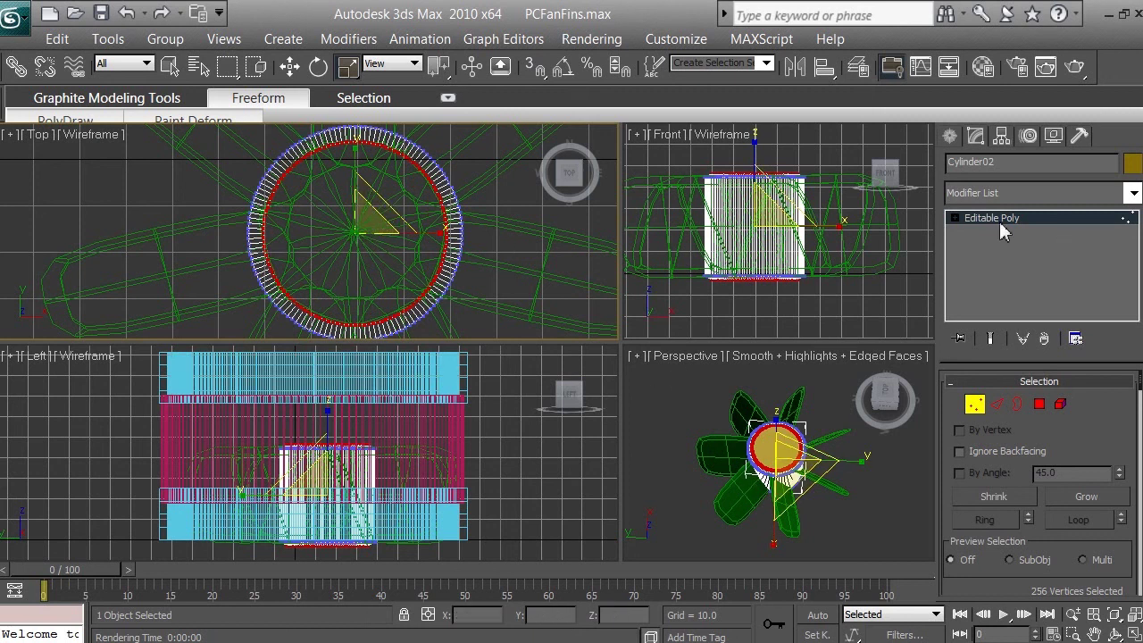
{"action": "left_click", "coordinate": [977, 404]}
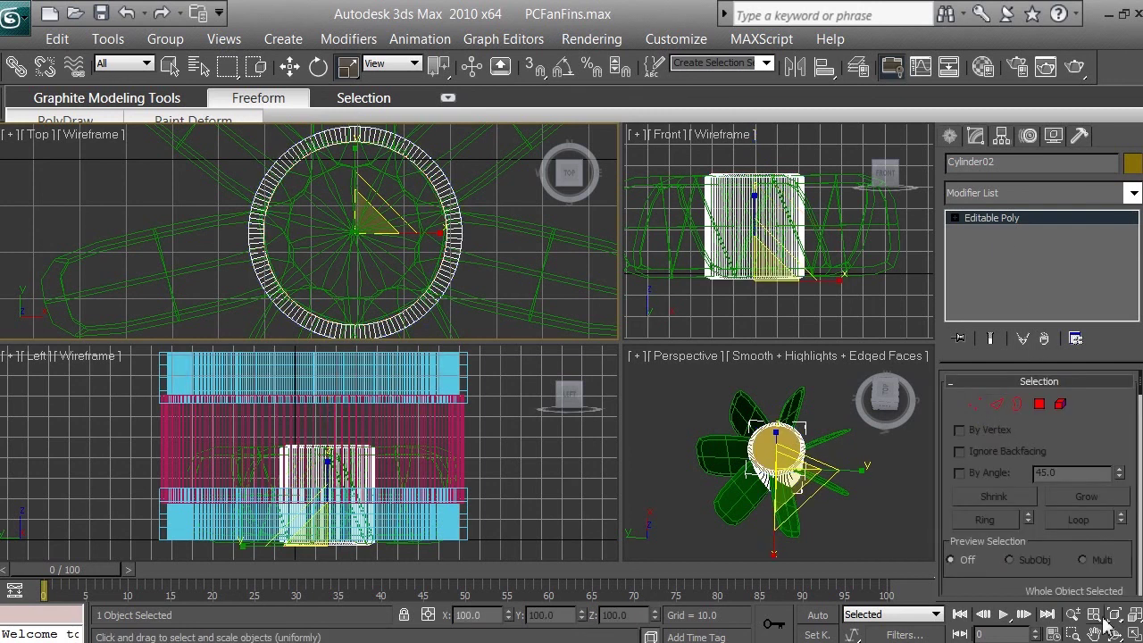
{"action": "left_click", "coordinate": [822, 509]}
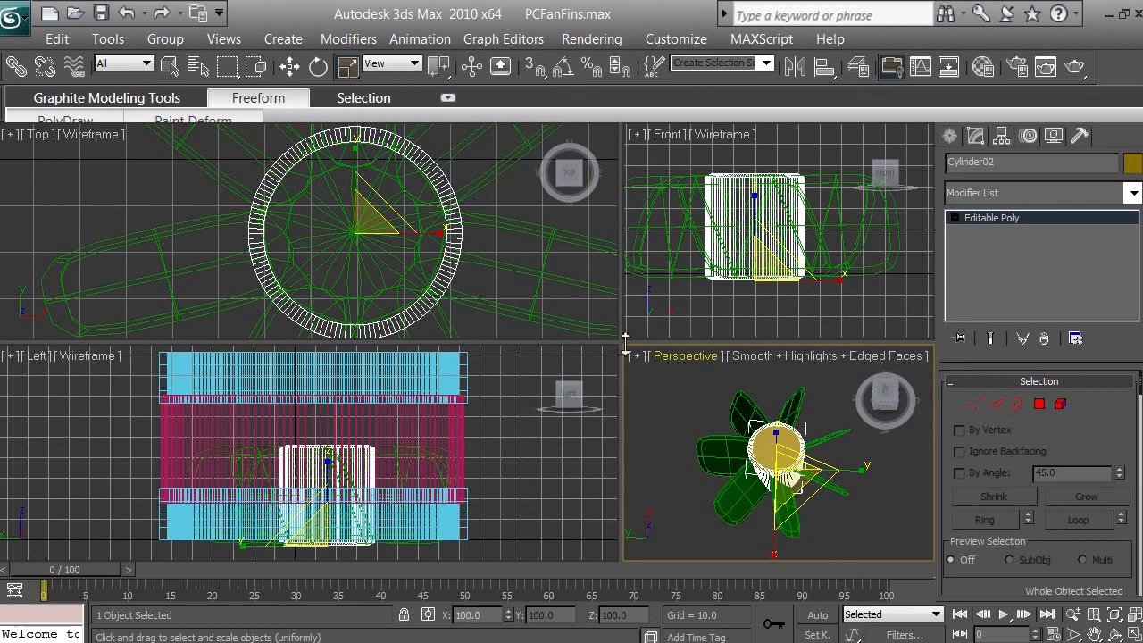
{"action": "left_click_drag", "start_coordinate": [540, 300], "coordinate": [518, 315]}
{"action": "right_click", "coordinate": [620, 435]}
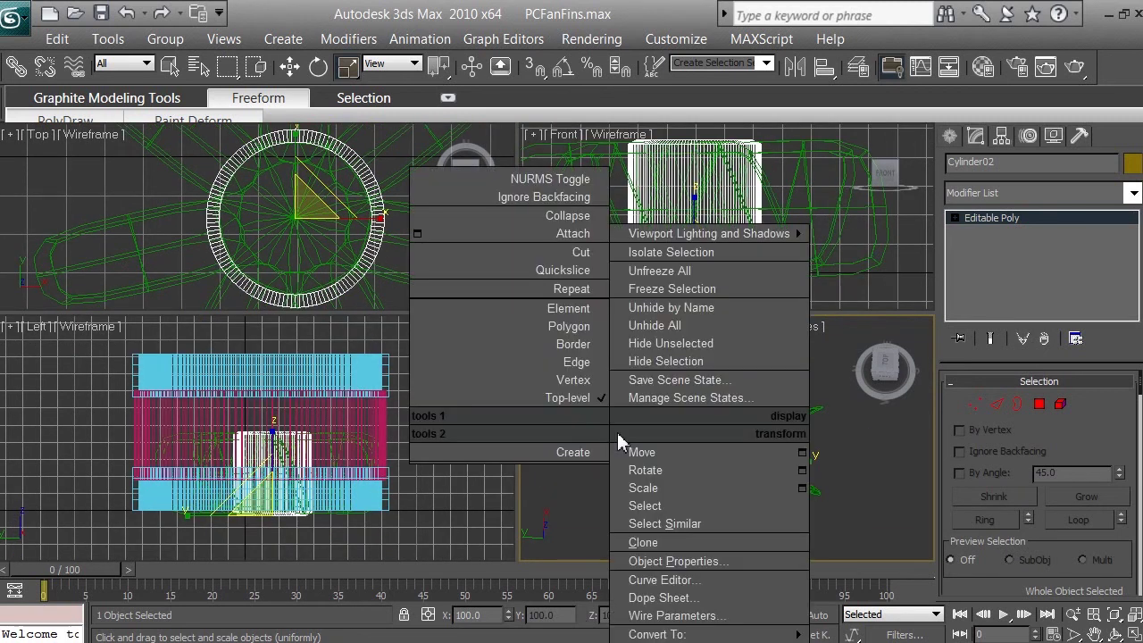
{"action": "key", "text": "Escape"}
{"action": "key", "text": "z"}
{"action": "scroll", "coordinate": [644, 442], "scroll_direction": "down", "scroll_amount": 3}
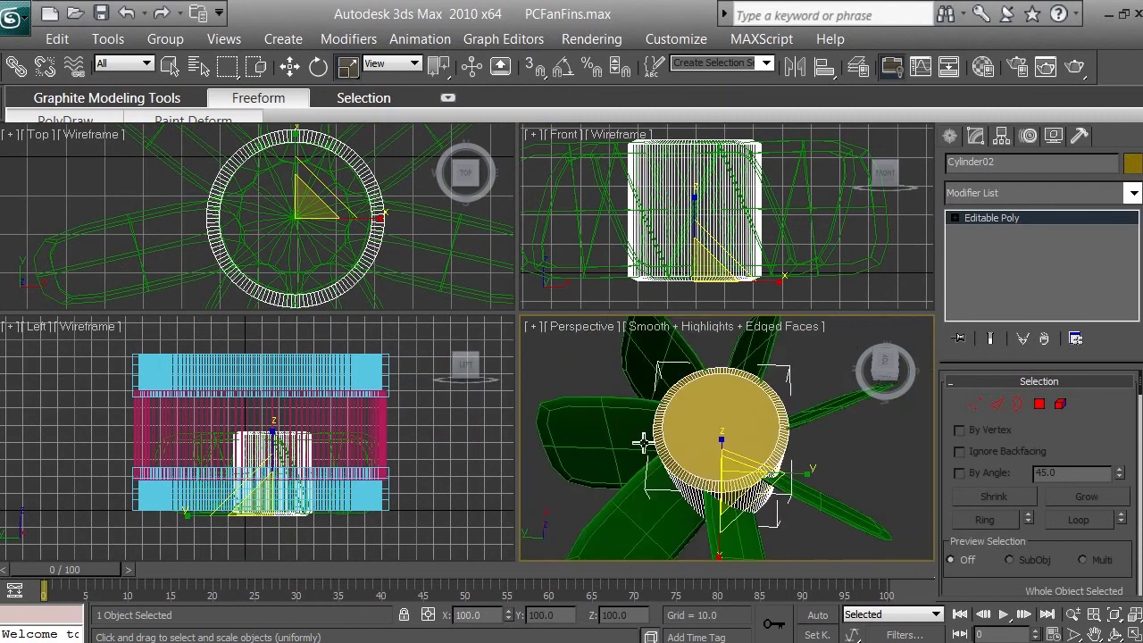
{"action": "left_click", "coordinate": [1114, 632]}
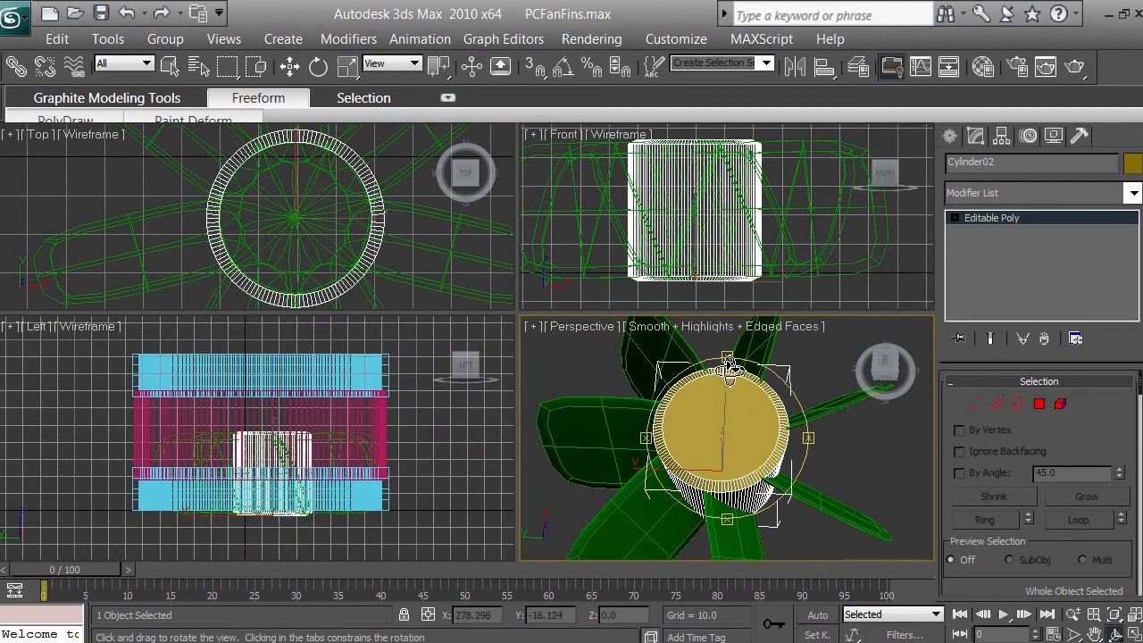
{"action": "left_click_drag", "start_coordinate": [728, 358], "coordinate": [734, 306]}
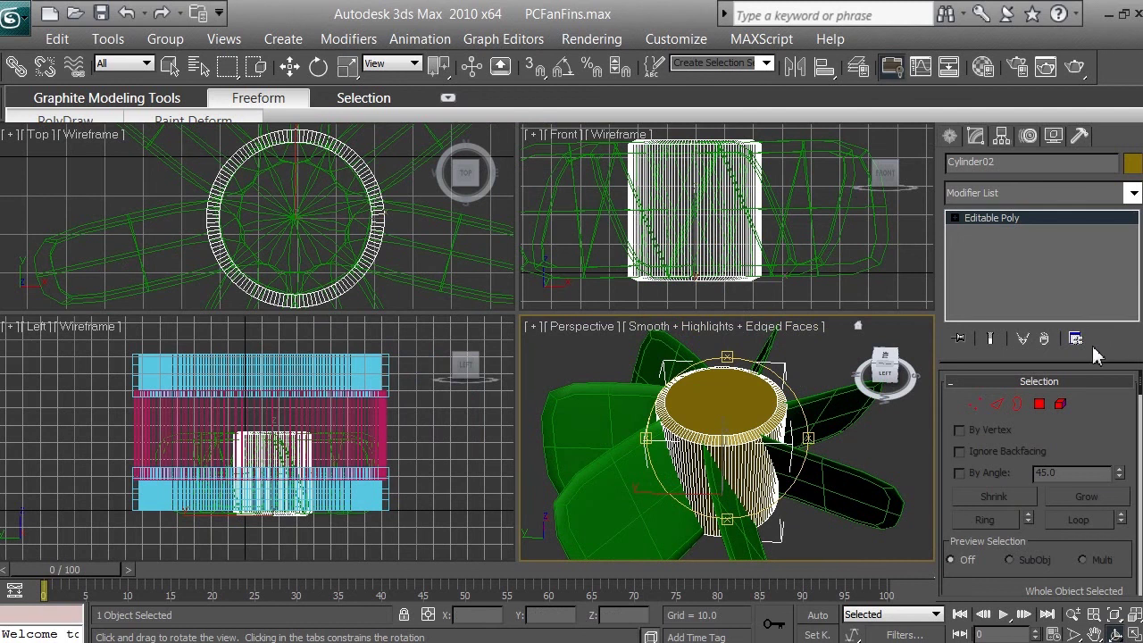
- Enter polygon editing on the hub, clear the existing polygon selection and select only the circular top cap
{"action": "left_click", "coordinate": [1040, 405]}
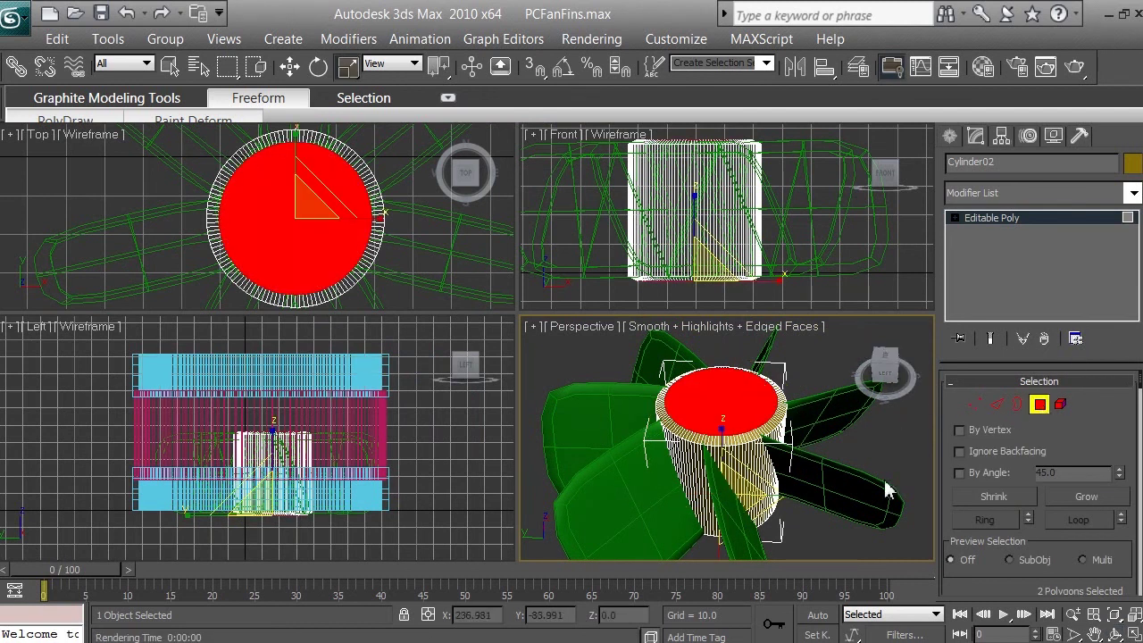
{"action": "left_click", "coordinate": [1115, 633]}
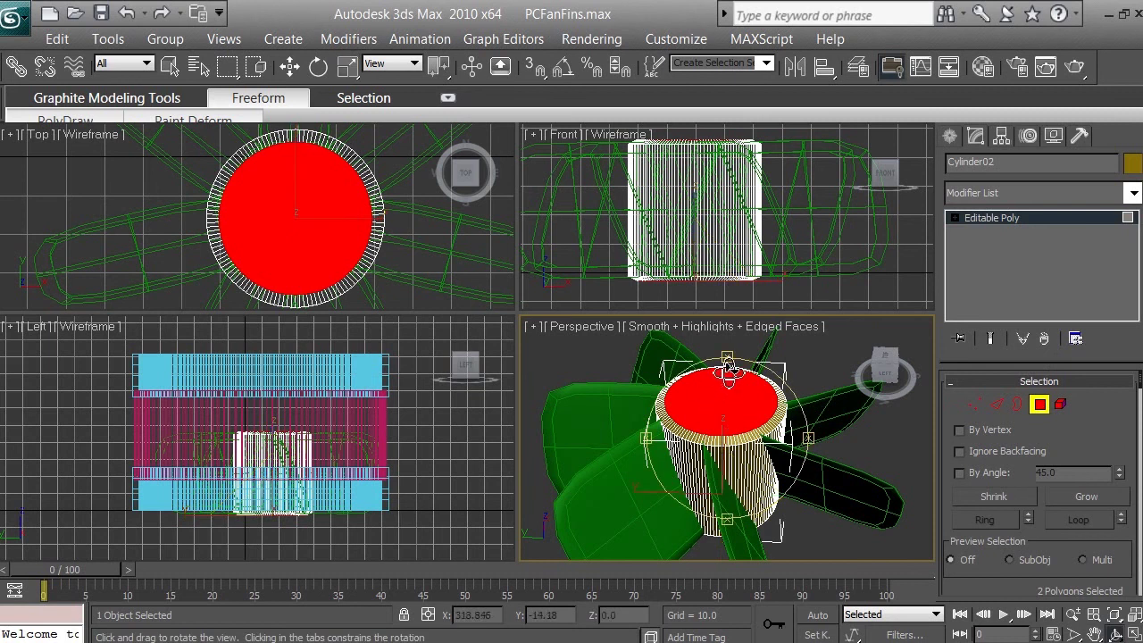
{"action": "left_click_drag", "start_coordinate": [730, 355], "coordinate": [766, 377]}
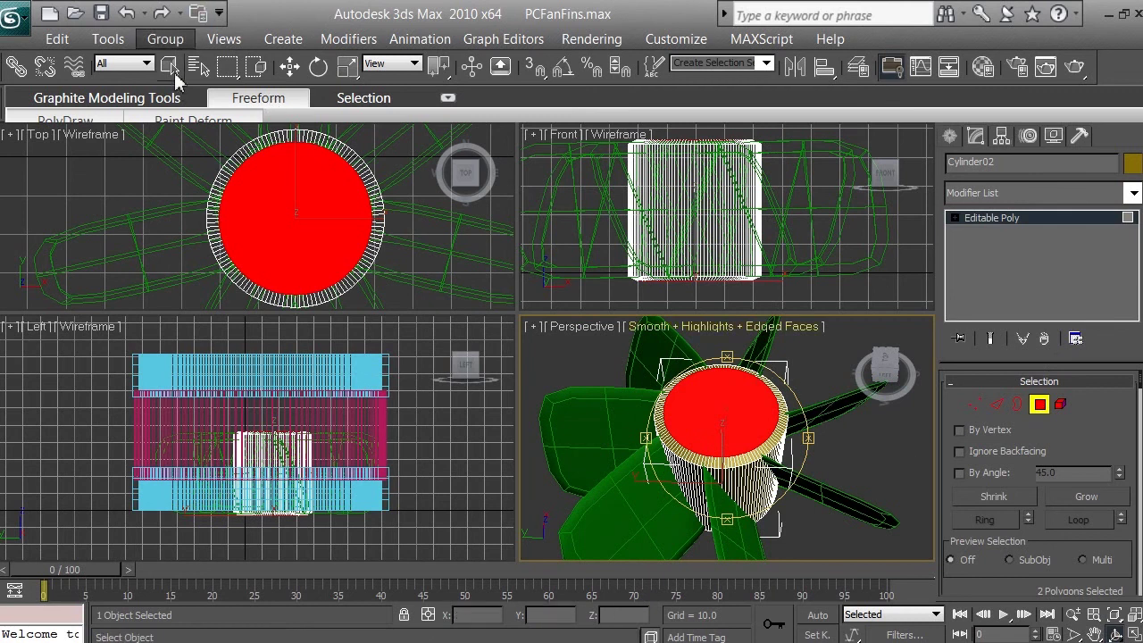
{"action": "left_click", "coordinate": [171, 68]}
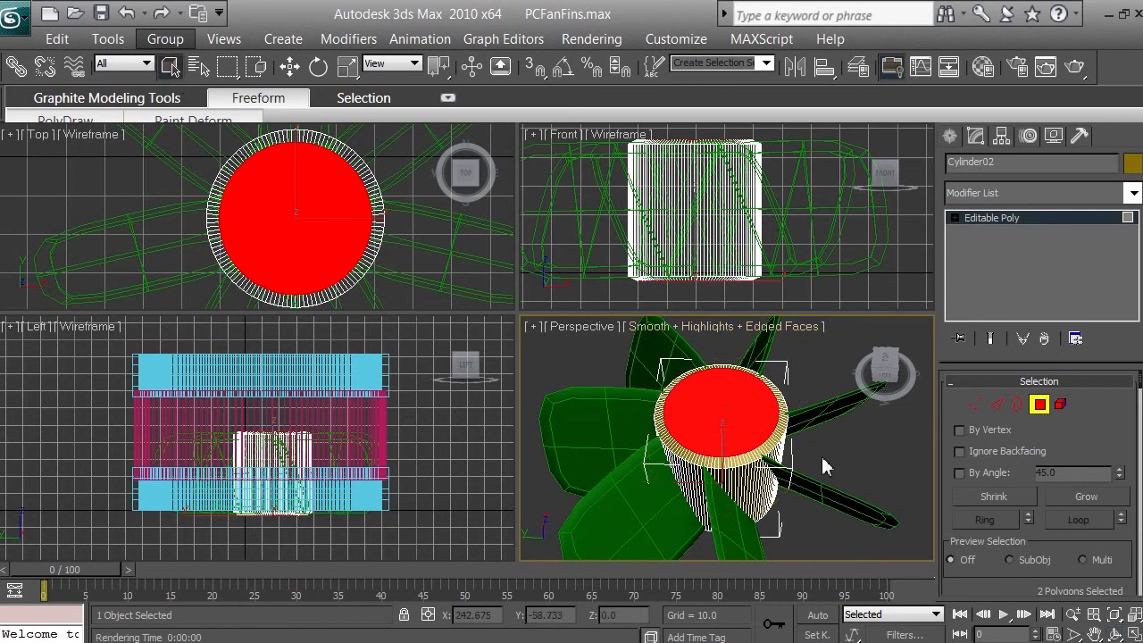
{"action": "left_click", "coordinate": [897, 471]}
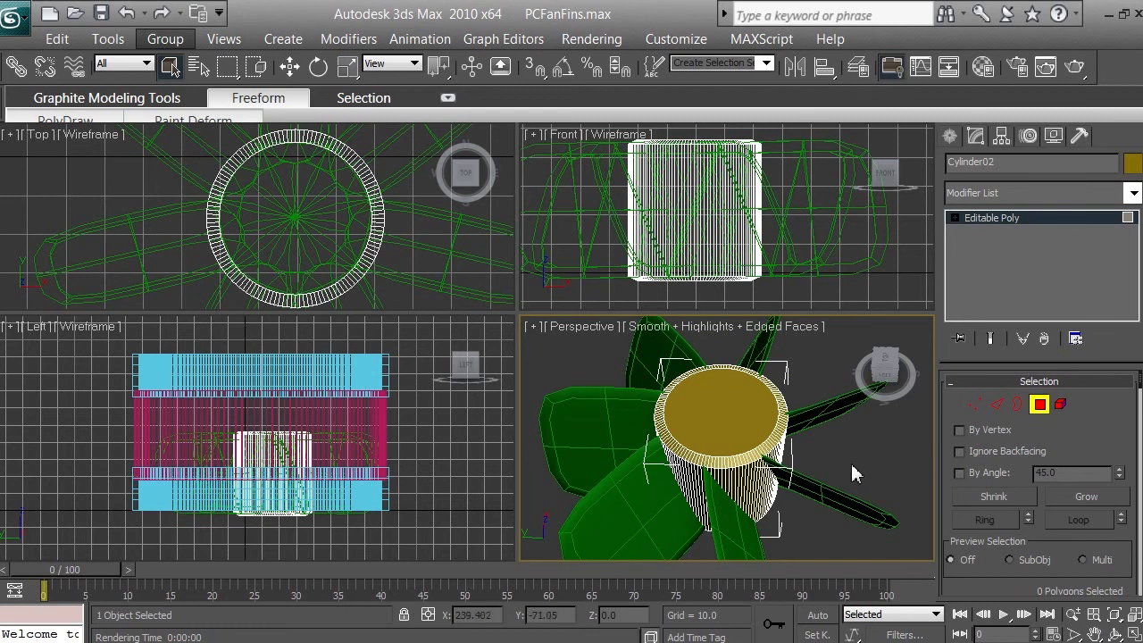
{"action": "left_click", "coordinate": [748, 415]}
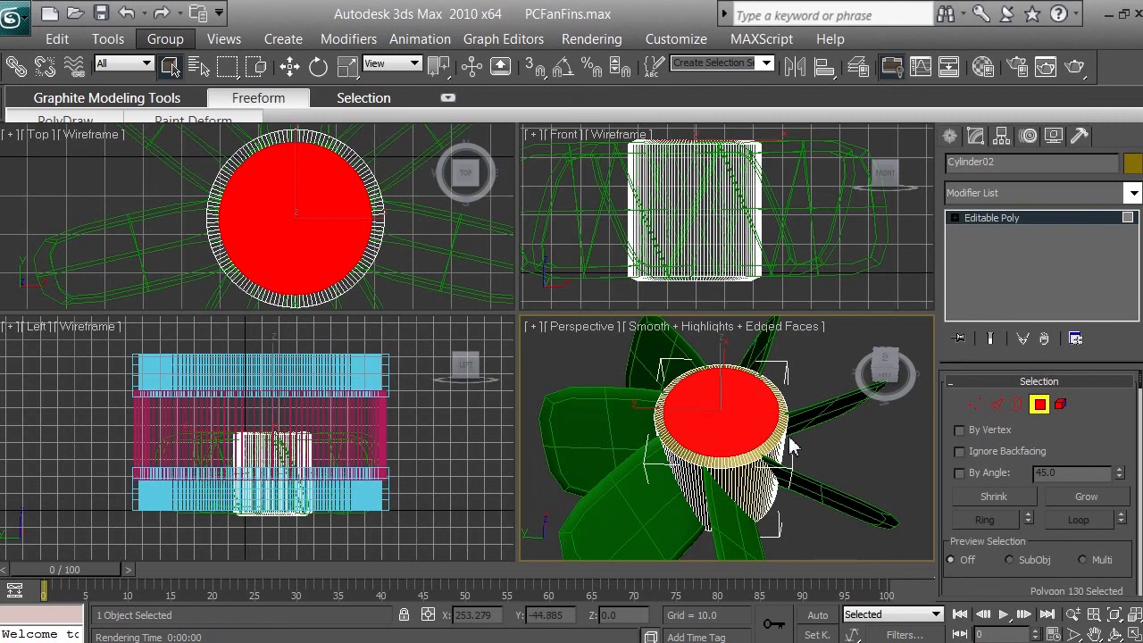
- Add the hub's circular bottom cap polygon to the selection so that both end caps are selected
{"action": "left_click", "coordinate": [1118, 633]}
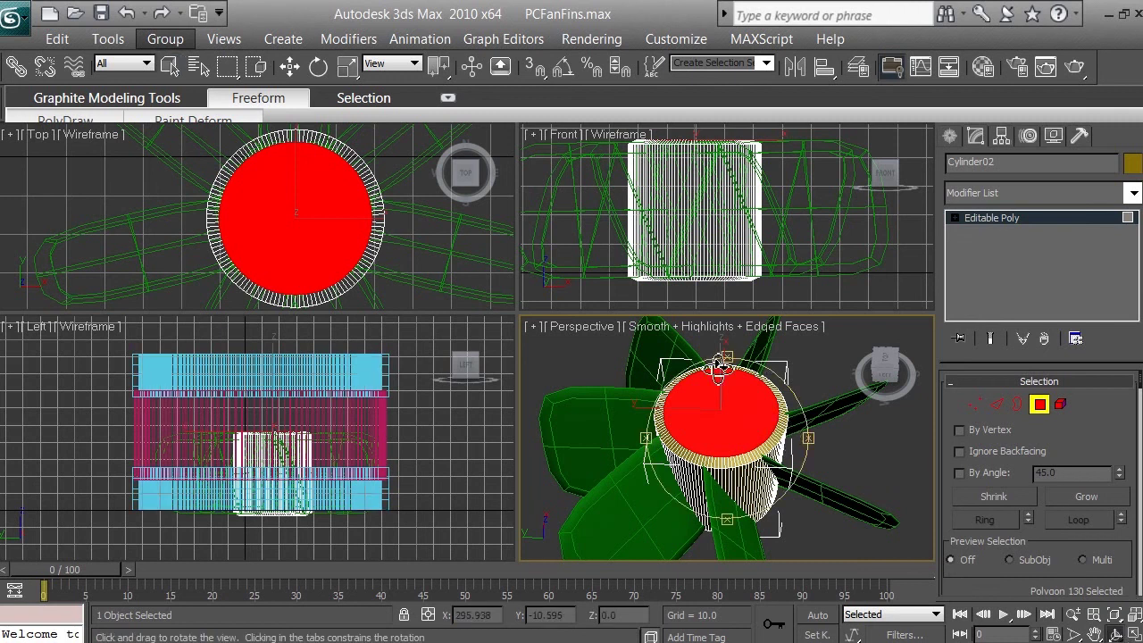
{"action": "left_click_drag", "start_coordinate": [728, 358], "coordinate": [733, 288]}
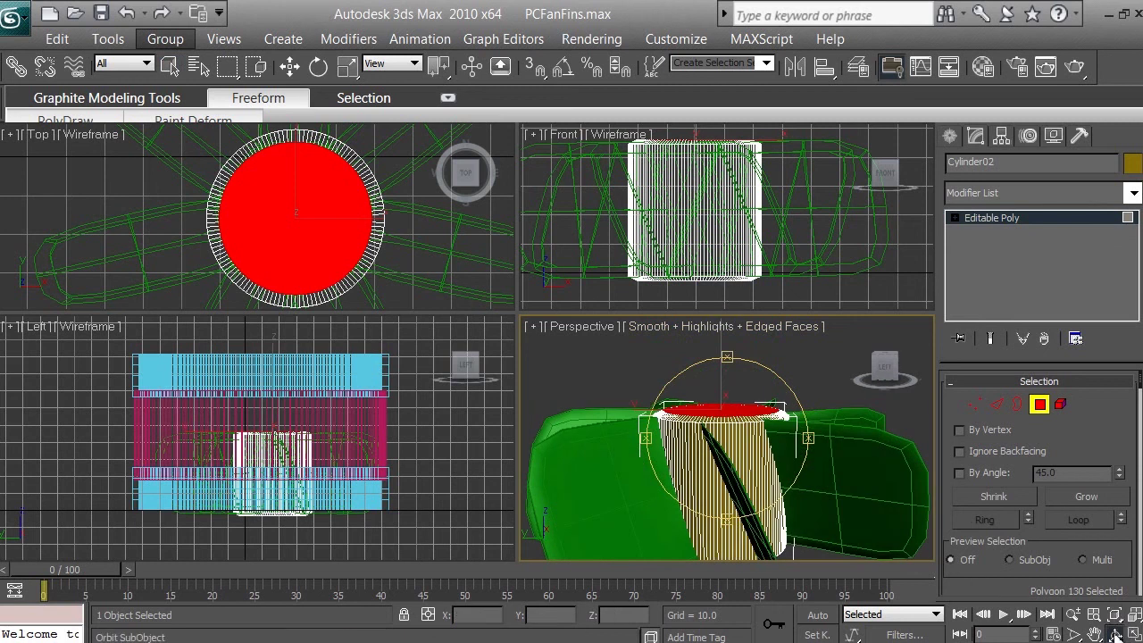
{"action": "left_click_drag", "start_coordinate": [729, 359], "coordinate": [750, 237]}
{"action": "right_click", "coordinate": [733, 471]}
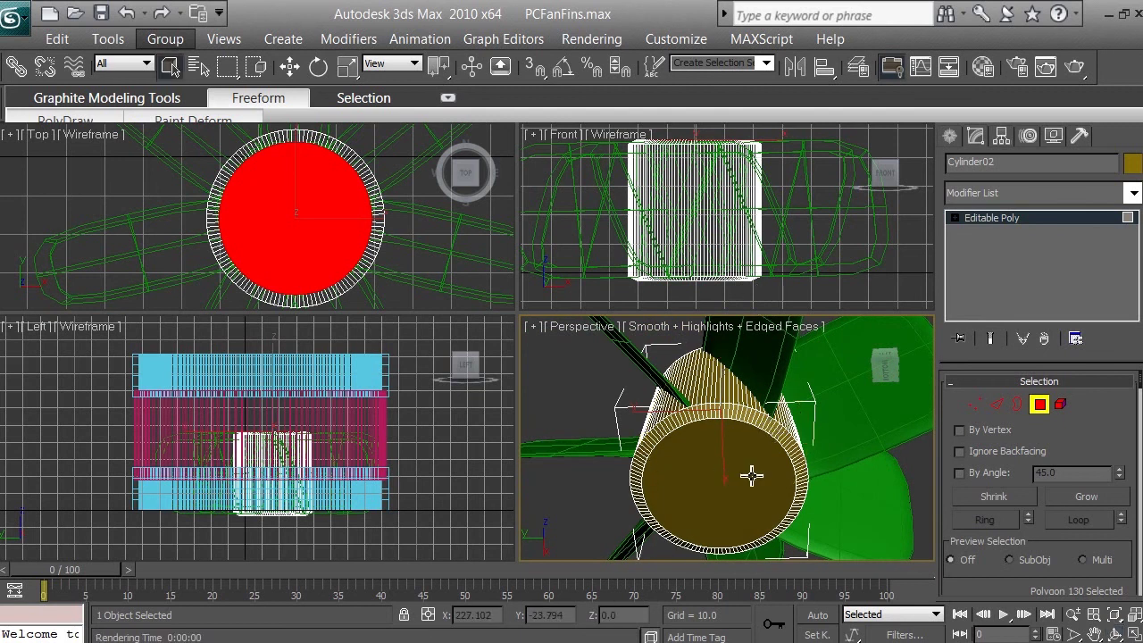
{"action": "left_click", "coordinate": [750, 476], "text": "ctrl"}
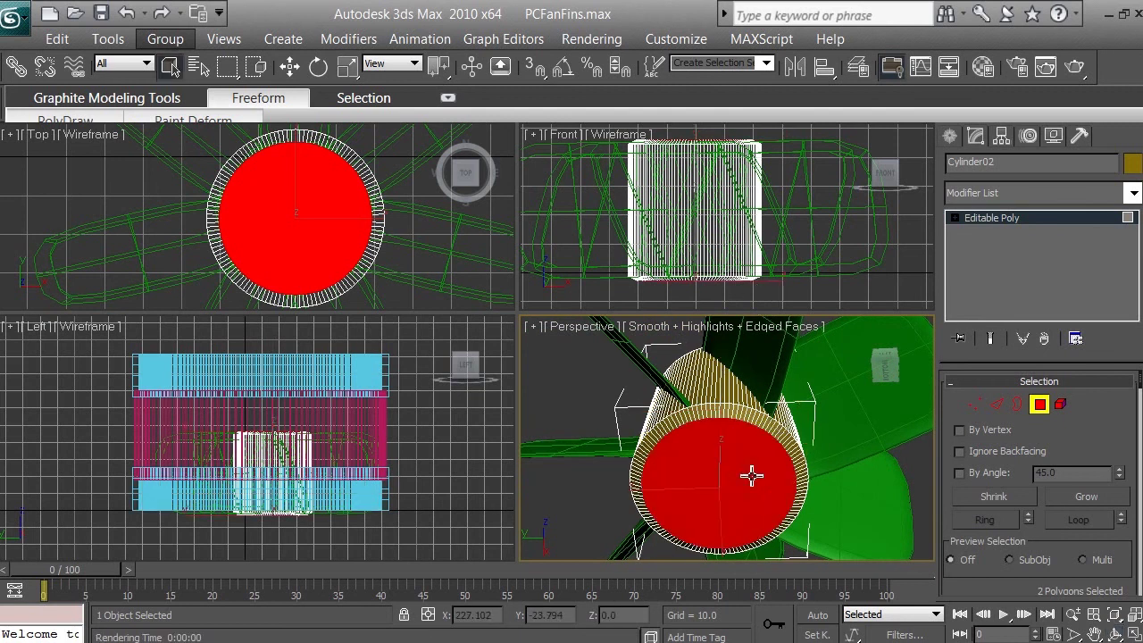
{"action": "left_click", "coordinate": [1116, 634]}
{"action": "left_click_drag", "start_coordinate": [727, 355], "coordinate": [740, 566]}
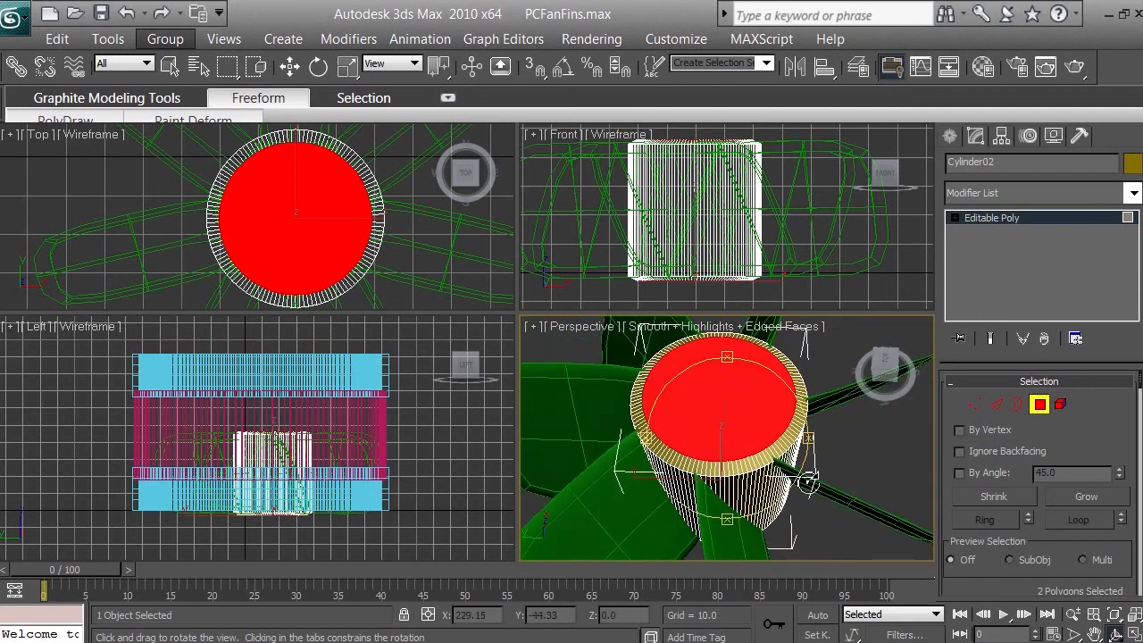